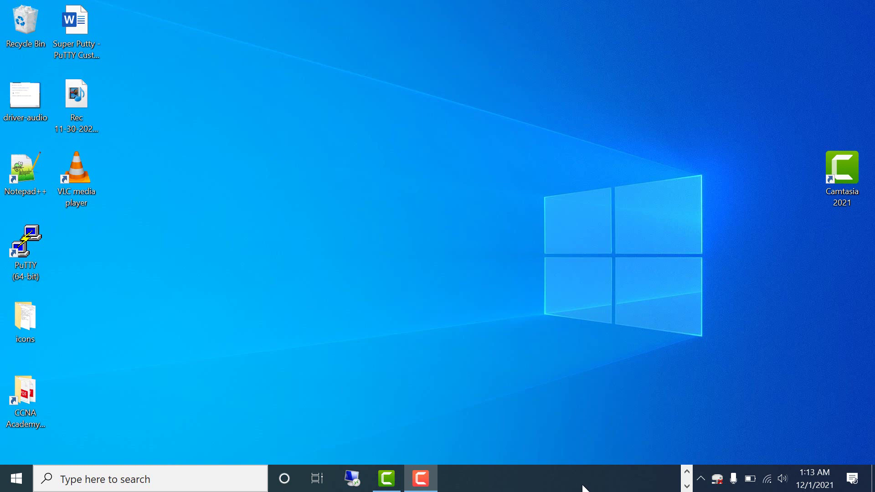
Lower the Headset Earphone (Jabra Link 380) volume to 0 and raise it back to 58.
{"action": "left_click", "coordinate": [787, 487]}
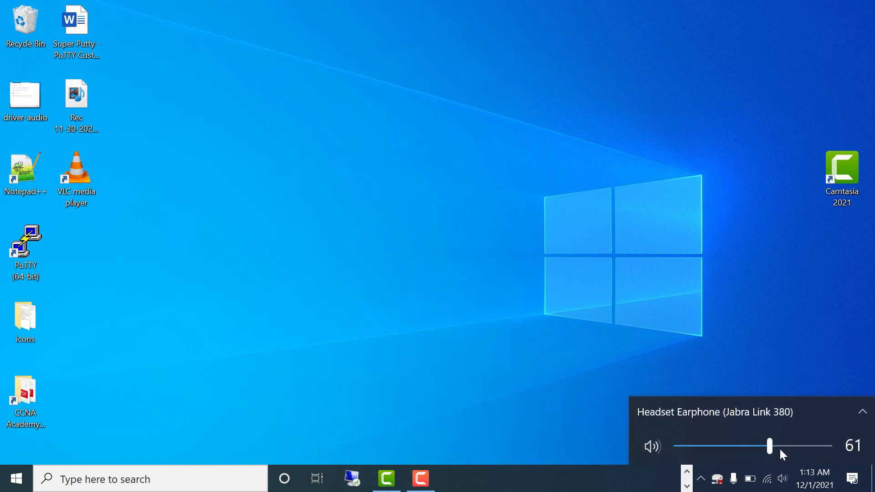
{"action": "left_click_drag", "start_coordinate": [771, 447], "coordinate": [674, 459]}
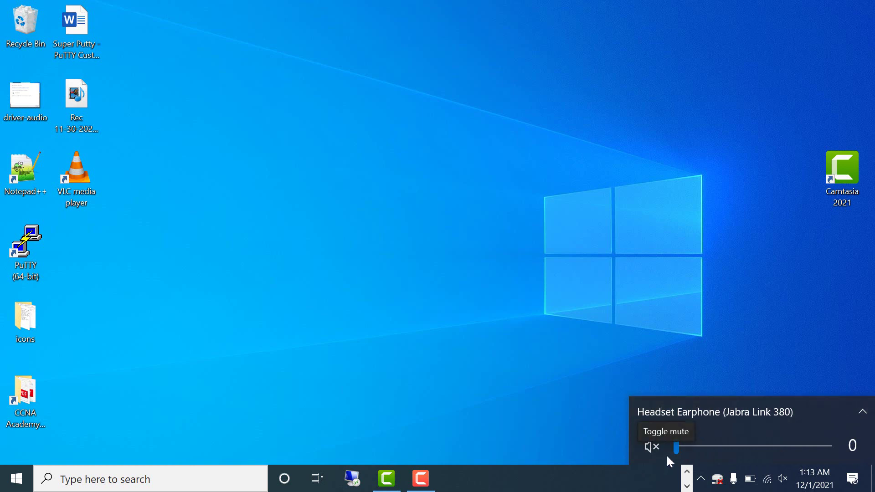
{"action": "left_click_drag", "start_coordinate": [678, 449], "coordinate": [767, 447]}
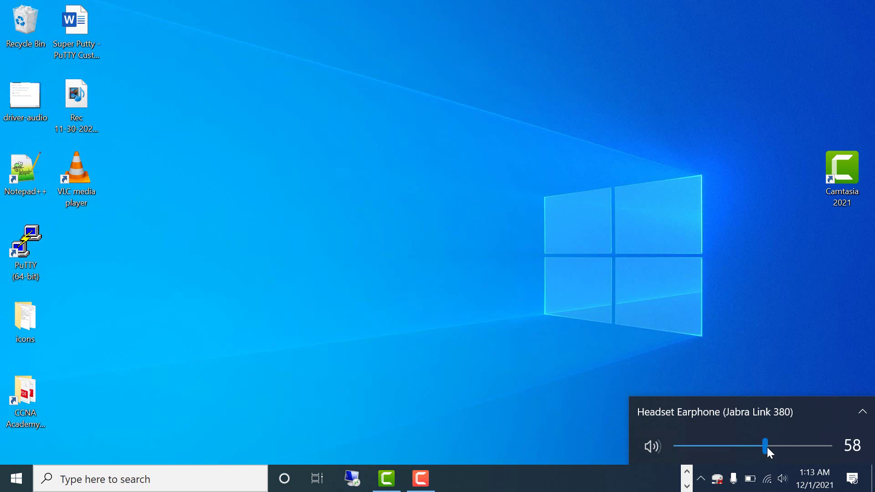
{"action": "left_click", "coordinate": [586, 365]}
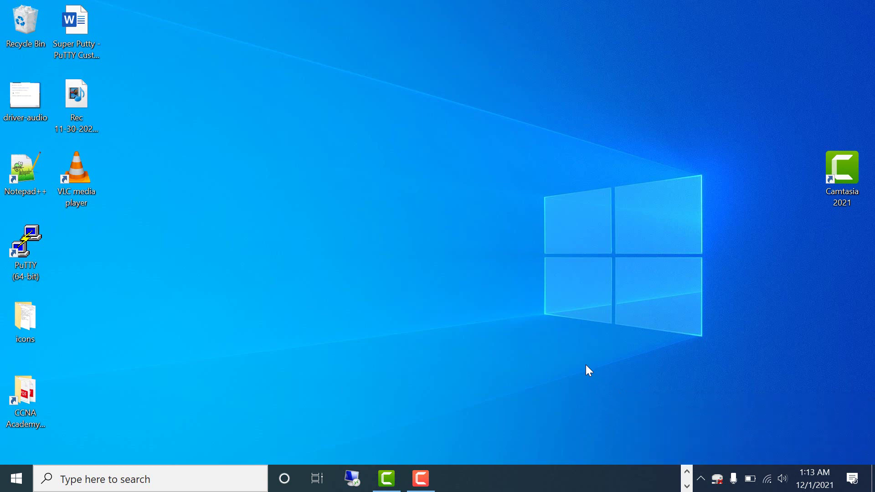
Launch the sound problem troubleshooter, agree to the quick PC audio scan and review its diagnostic status.
{"action": "right_click", "coordinate": [783, 480]}
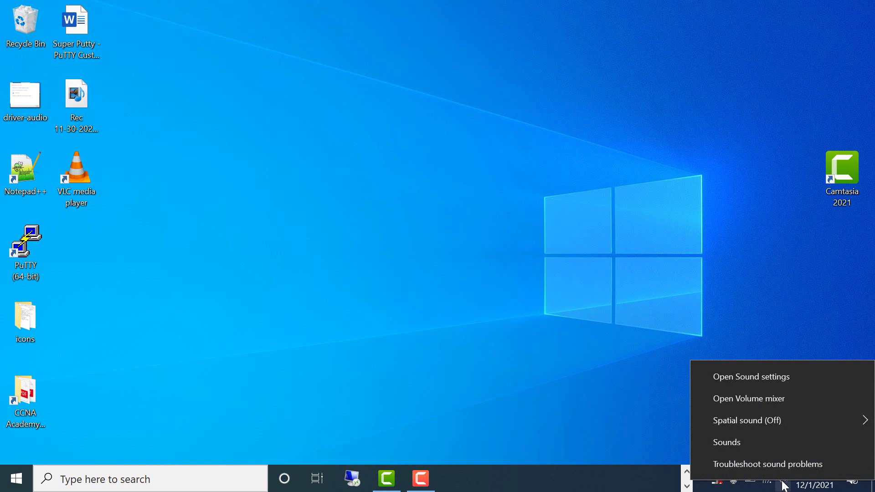
{"action": "left_click", "coordinate": [787, 464]}
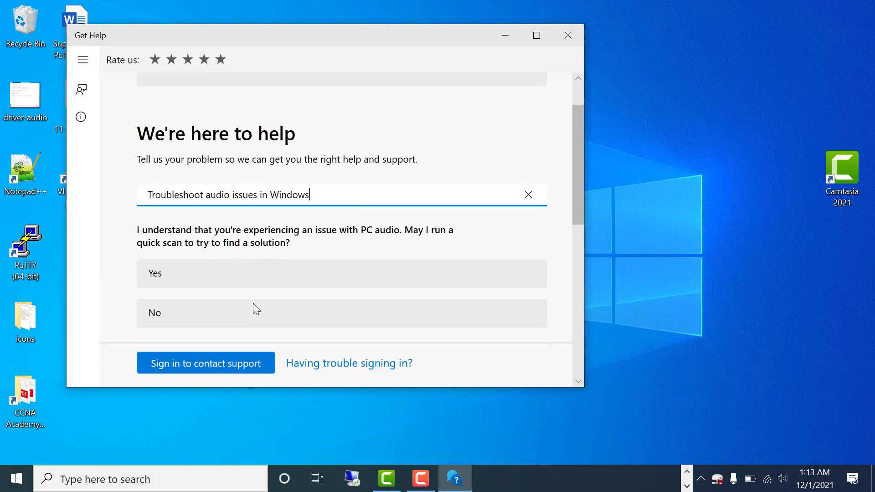
{"action": "left_click", "coordinate": [219, 278]}
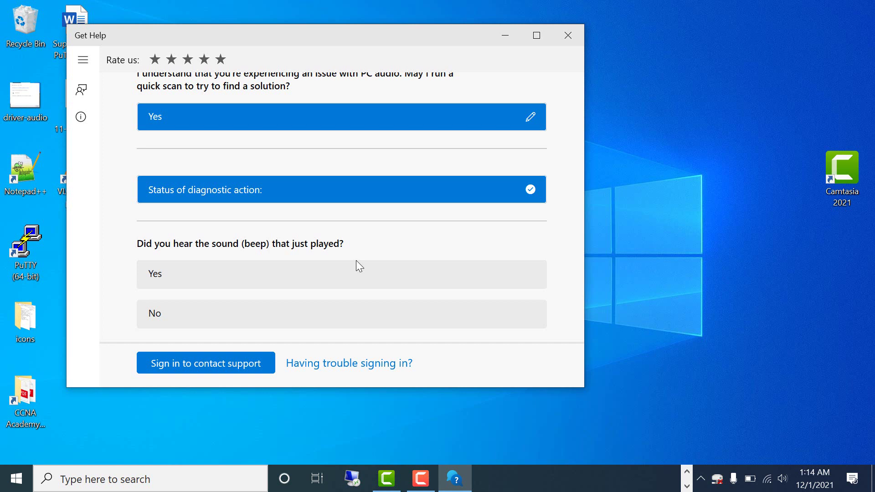
{"action": "scroll", "coordinate": [356, 261], "scroll_direction": "up", "scroll_amount": 2}
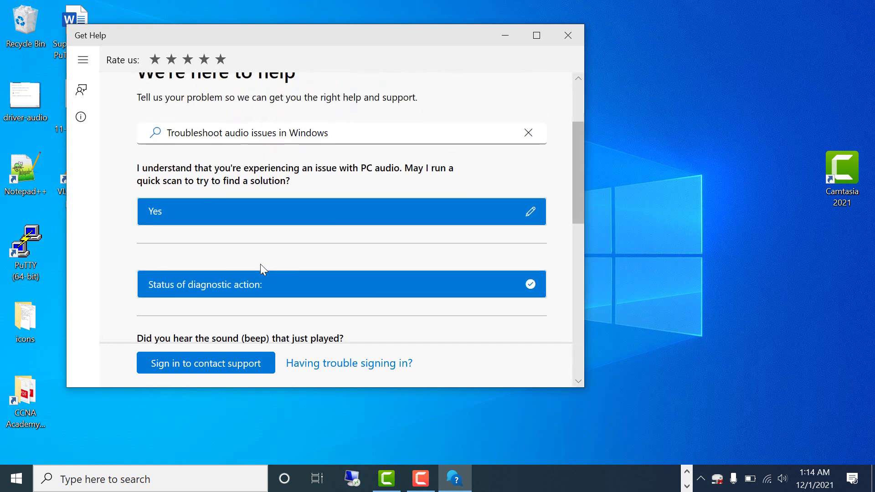
{"action": "scroll", "coordinate": [261, 264], "scroll_direction": "up", "scroll_amount": 2}
{"action": "scroll", "coordinate": [261, 264], "scroll_direction": "down", "scroll_amount": 3}
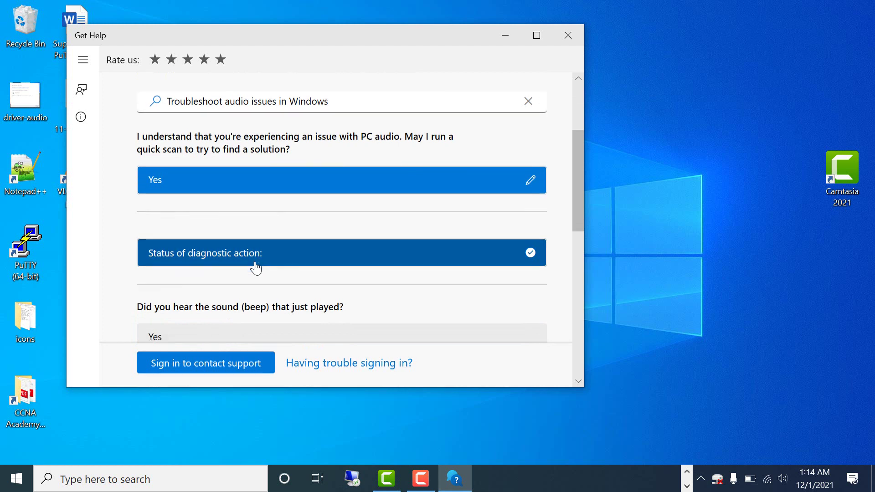
{"action": "scroll", "coordinate": [255, 265], "scroll_direction": "down", "scroll_amount": 3}
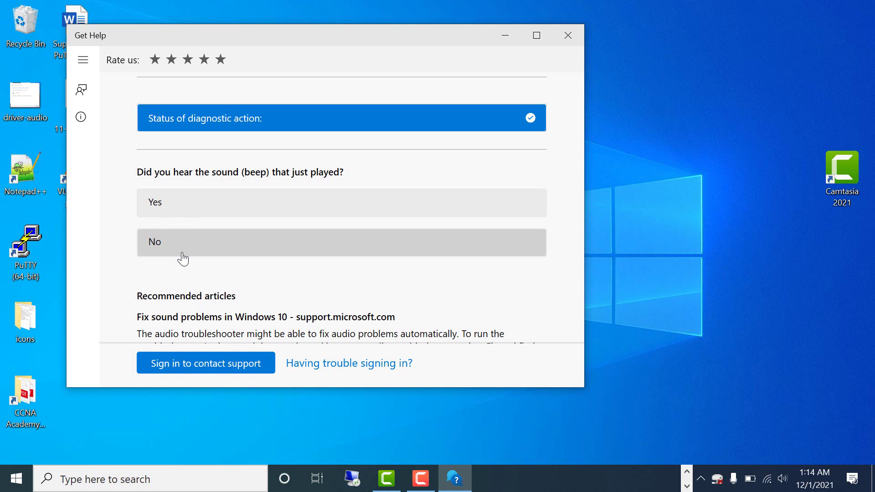
Answer Yes to hearing the test beep and close the troubleshooter.
{"action": "left_click", "coordinate": [215, 215]}
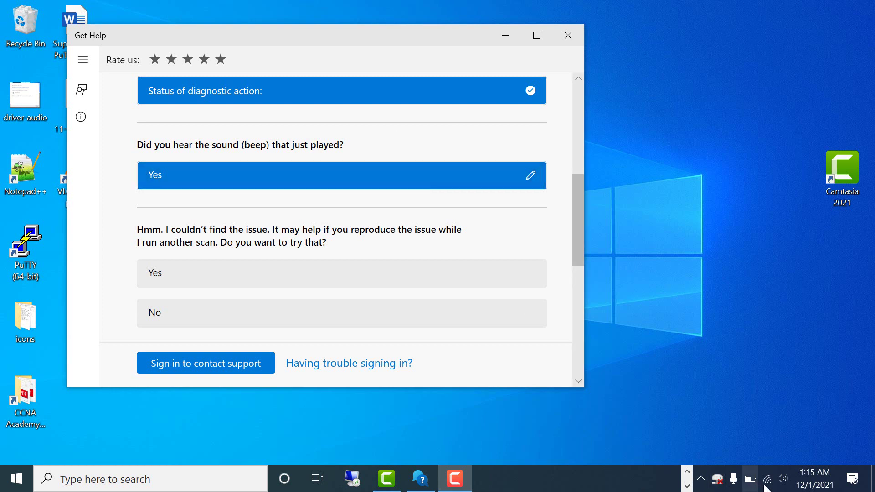
{"action": "right_click", "coordinate": [788, 484]}
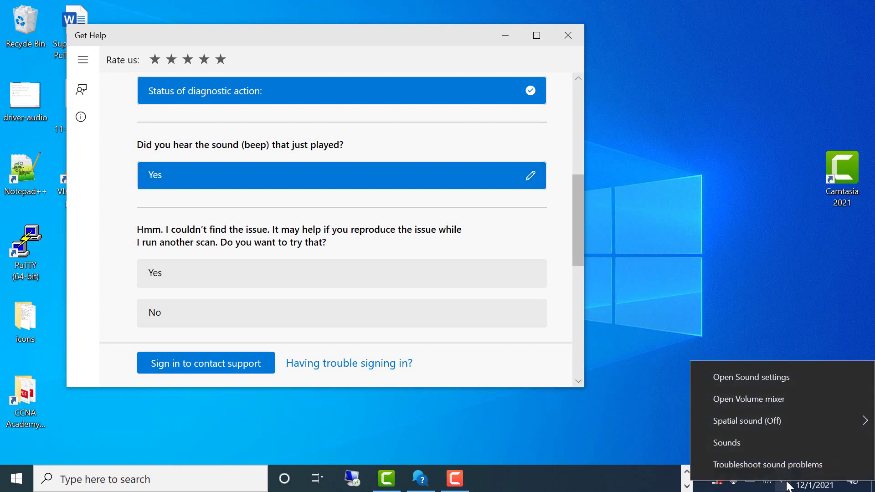
{"action": "left_click", "coordinate": [576, 34]}
{"action": "left_click", "coordinate": [576, 32]}
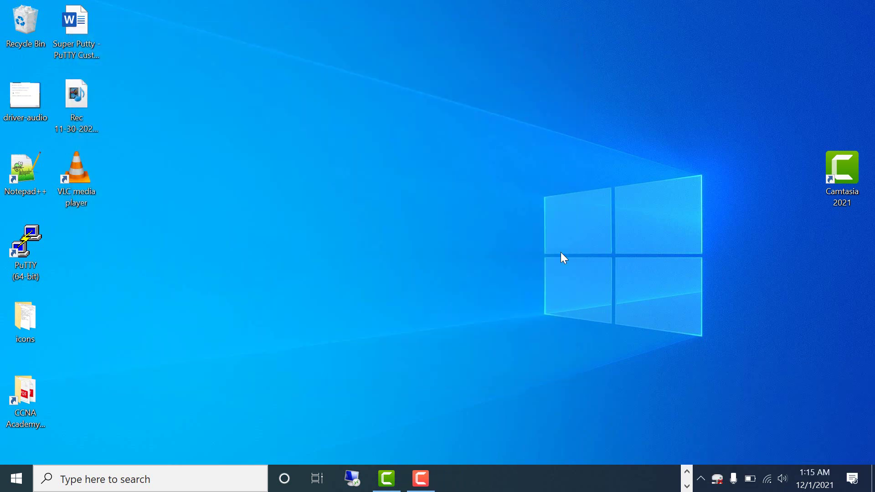
In the Sound settings, choose Headset Earphone (Jabra Link 380) as output device and set the master volume to 64.
{"action": "right_click", "coordinate": [787, 484]}
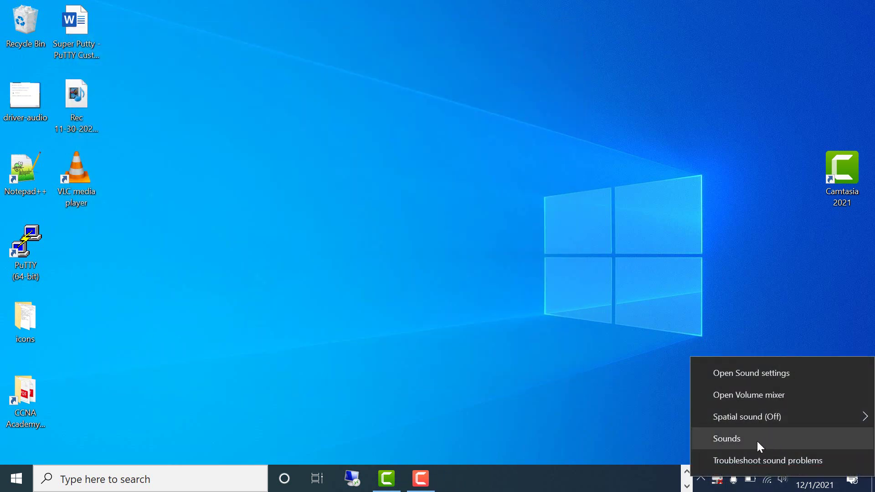
{"action": "left_click", "coordinate": [761, 379]}
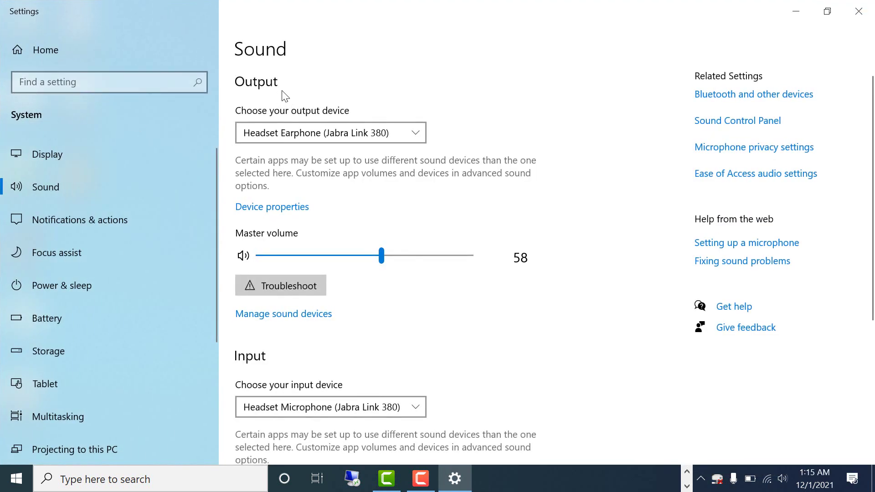
{"action": "left_click", "coordinate": [288, 137]}
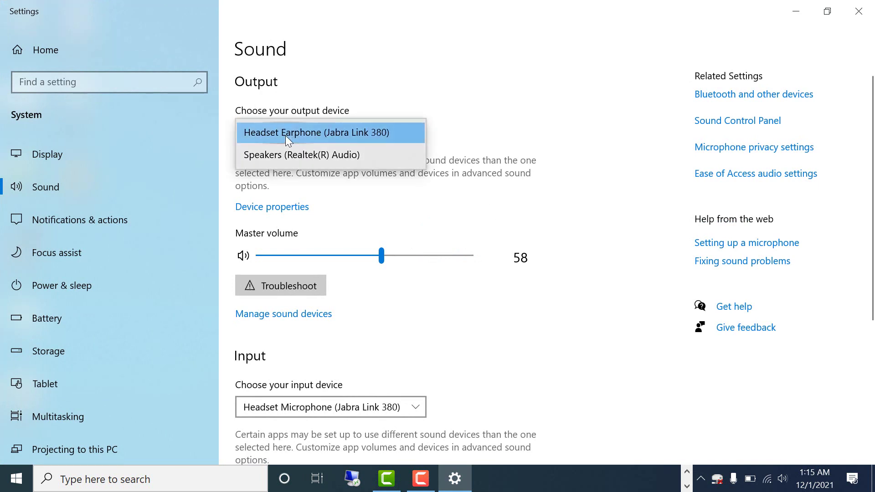
{"action": "left_click", "coordinate": [328, 135]}
{"action": "scroll", "coordinate": [350, 319], "scroll_direction": "down", "scroll_amount": 2}
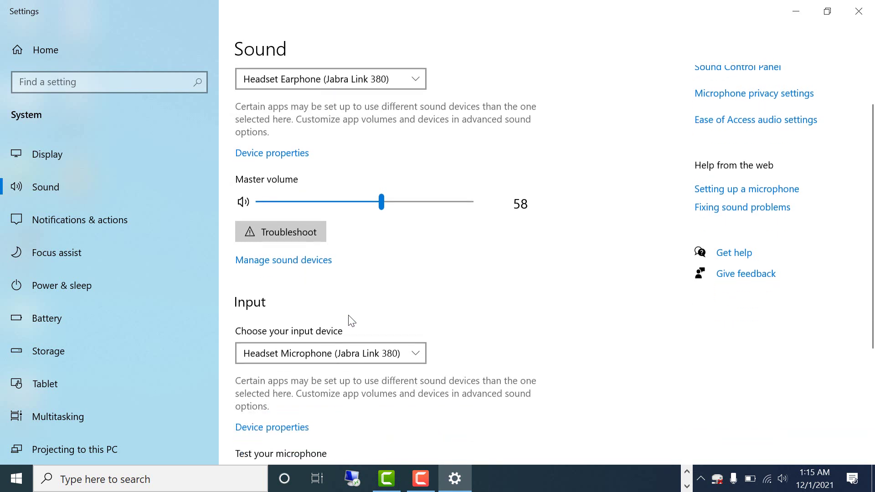
{"action": "mouse_move", "coordinate": [381, 186]}
{"action": "left_mouse_down"}
{"action": "mouse_move", "coordinate": [342, 186]}
{"action": "mouse_move", "coordinate": [395, 188]}
{"action": "left_mouse_up"}
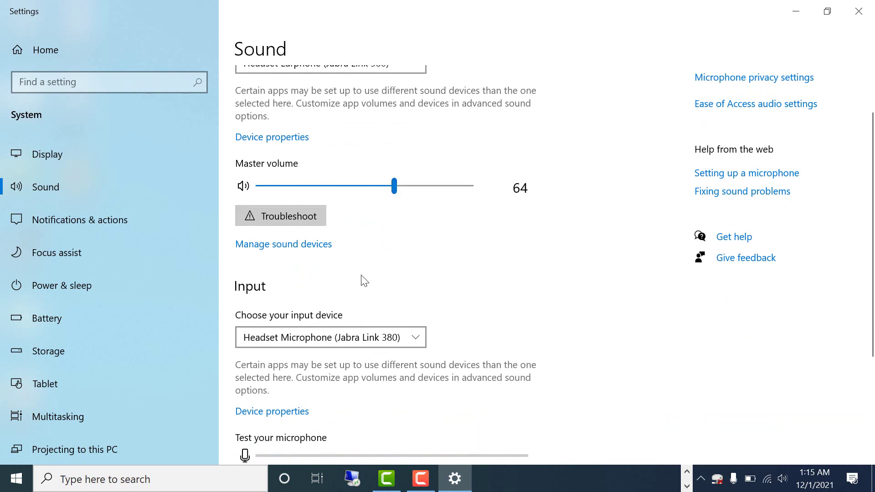
Check the available input devices and the microphone test, keeping the current input device, and close the Sound settings.
{"action": "scroll", "coordinate": [407, 251], "scroll_direction": "down", "scroll_amount": 3}
{"action": "scroll", "coordinate": [407, 251], "scroll_direction": "down", "scroll_amount": 1}
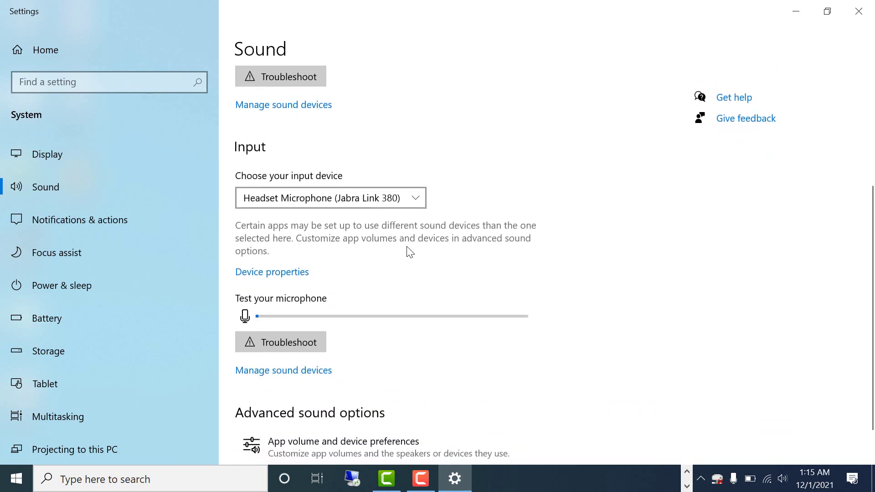
{"action": "left_click", "coordinate": [281, 196]}
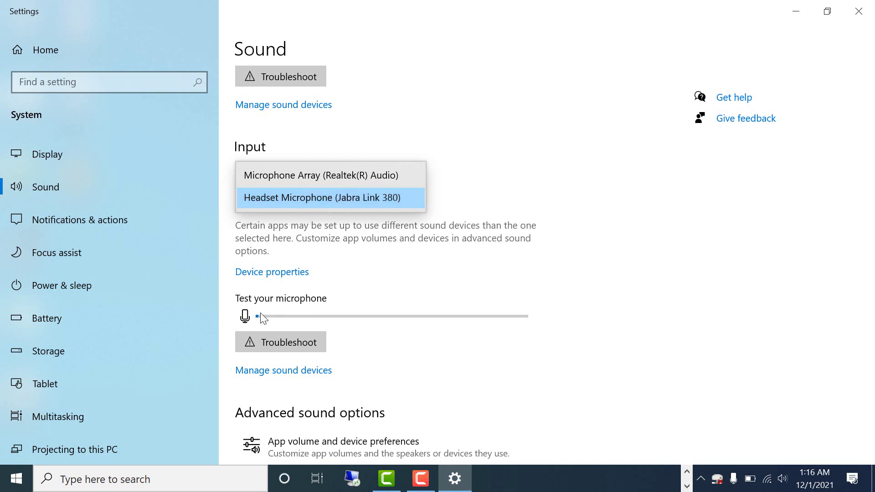
{"action": "left_click", "coordinate": [494, 178]}
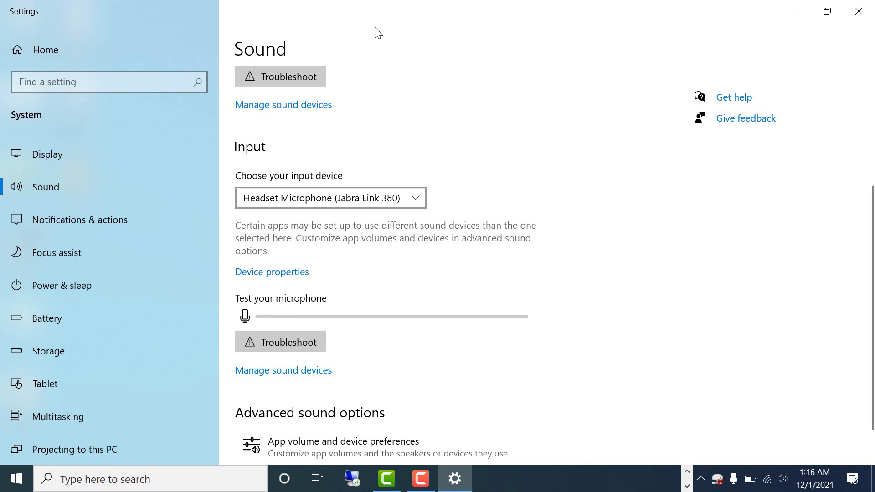
{"action": "left_click", "coordinate": [859, 11]}
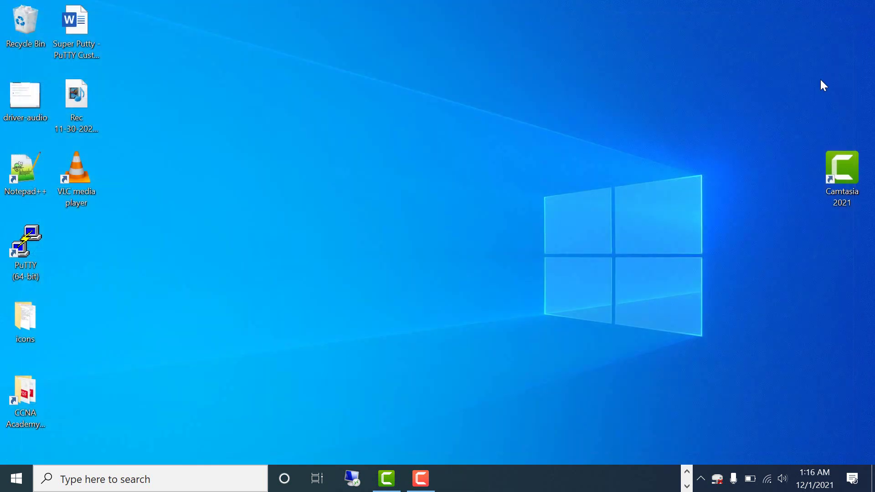
Open the classic Sound dialog and look through its playback devices, recording devices and sound scheme.
{"action": "right_click", "coordinate": [782, 478]}
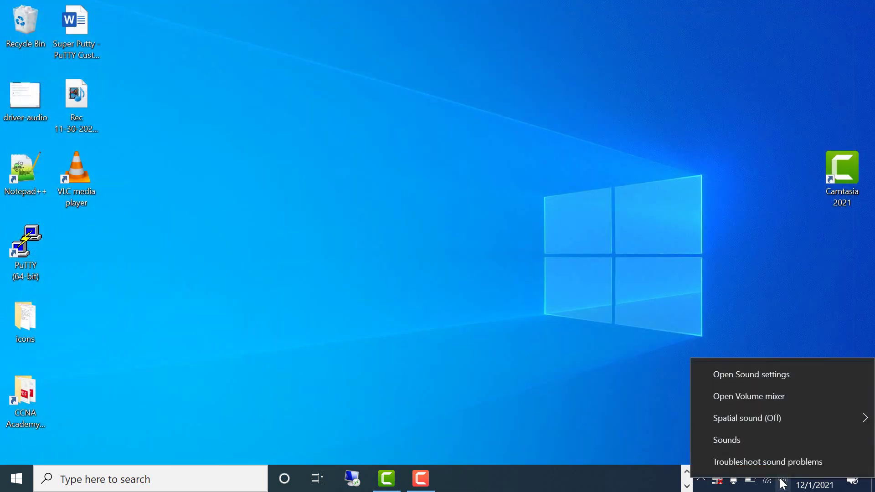
{"action": "left_click", "coordinate": [742, 441]}
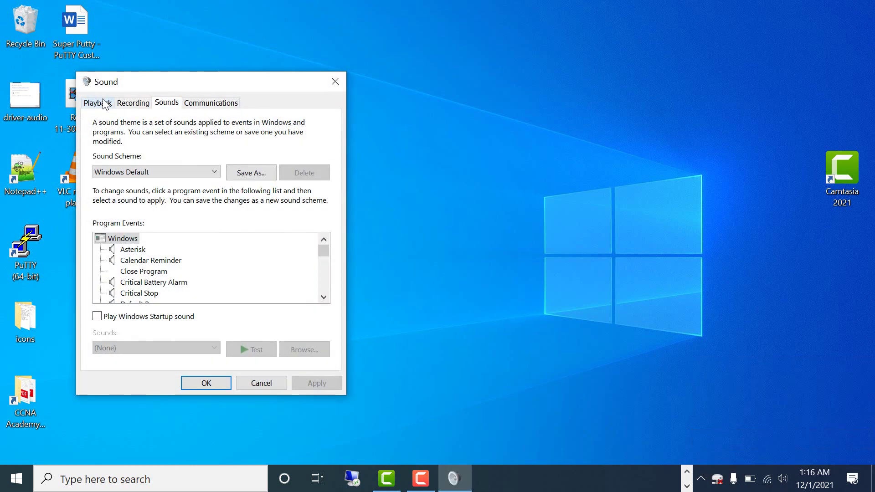
{"action": "left_click", "coordinate": [103, 105]}
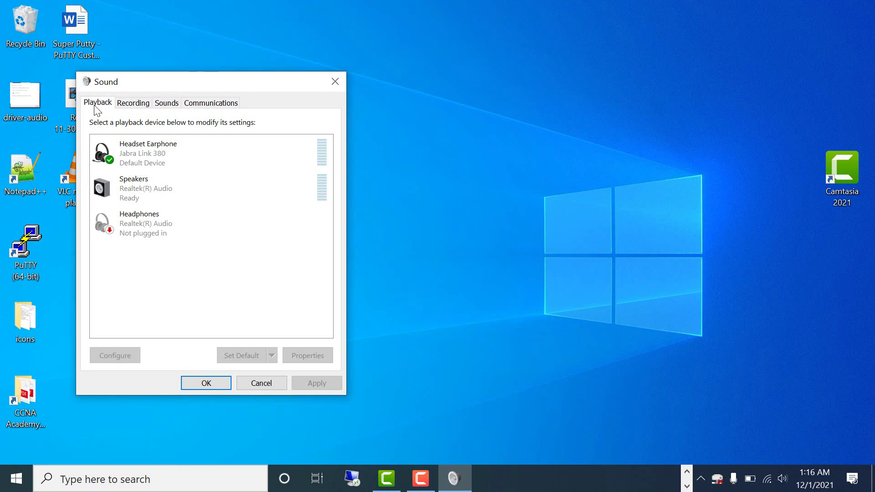
{"action": "left_click", "coordinate": [133, 104]}
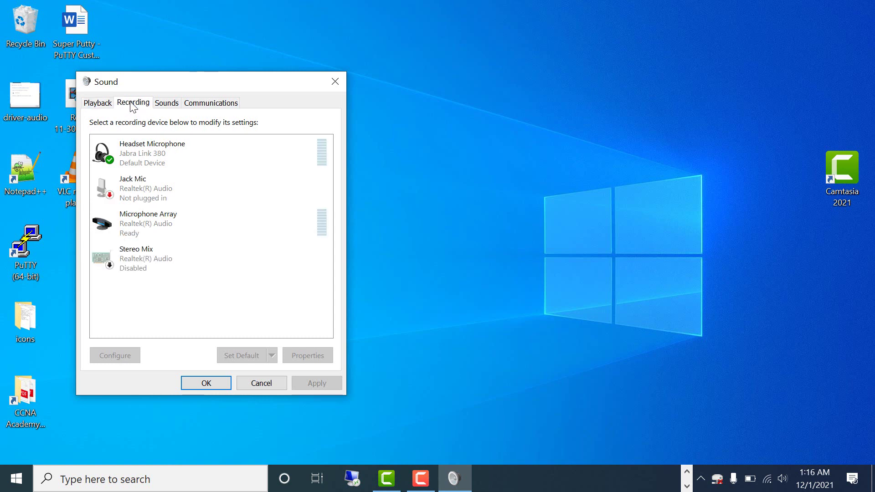
{"action": "left_click", "coordinate": [171, 105]}
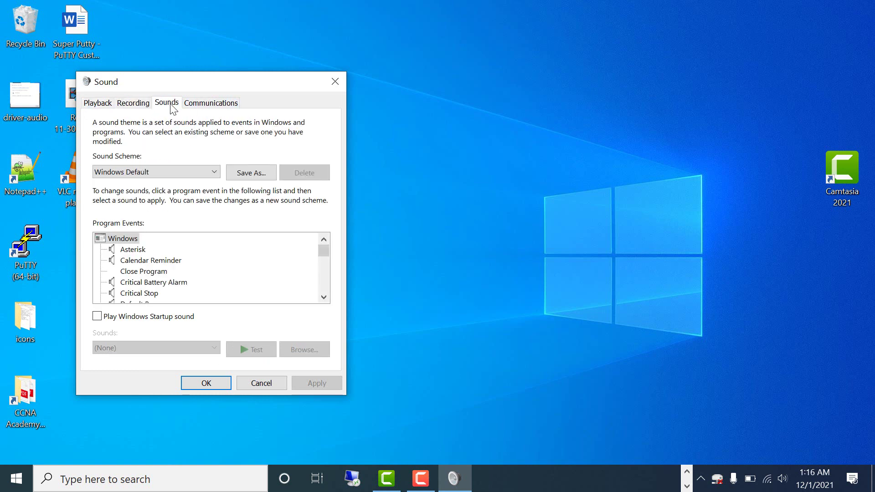
Play the test sound on the Headset Earphone playback device.
{"action": "left_click", "coordinate": [98, 105]}
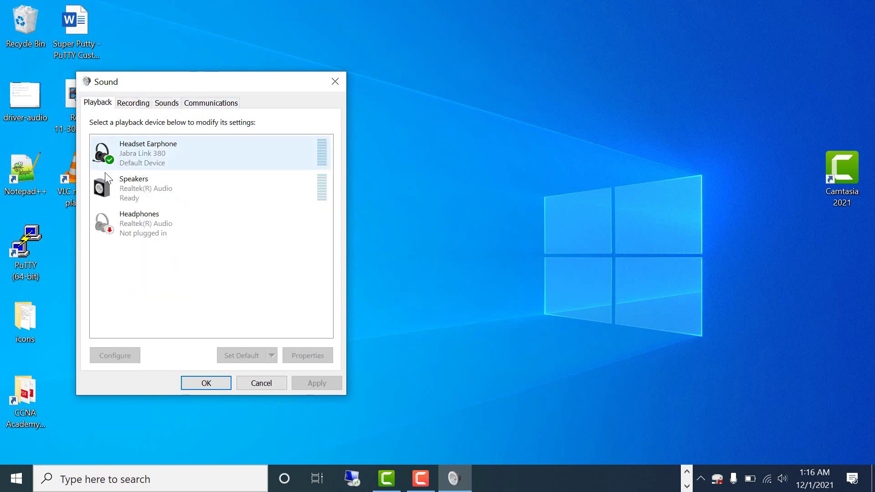
{"action": "left_click", "coordinate": [143, 148]}
{"action": "right_click", "coordinate": [144, 148]}
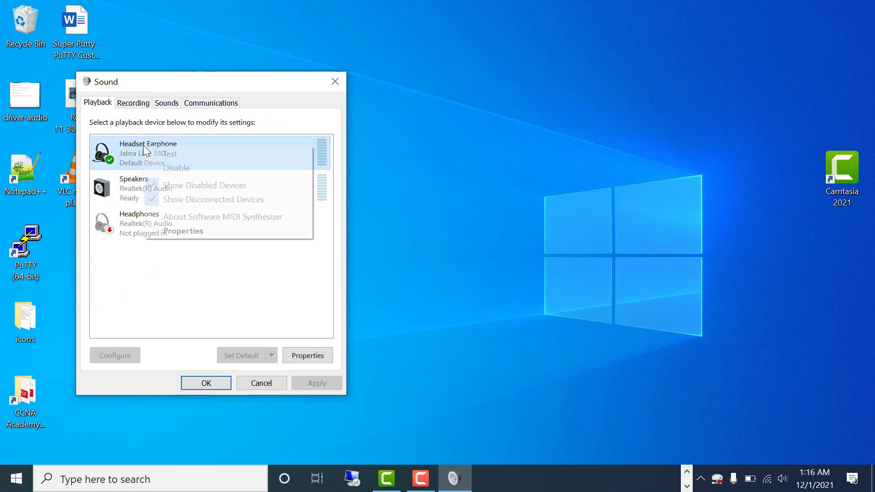
{"action": "left_click", "coordinate": [199, 151]}
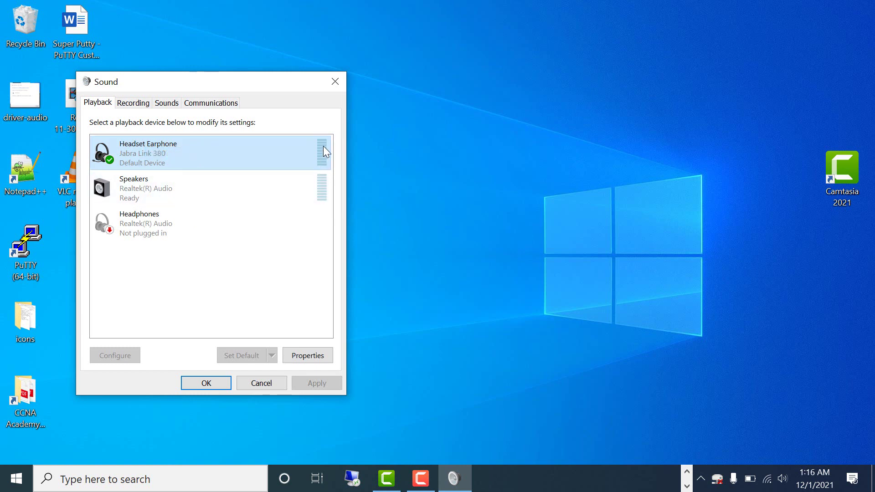
Open the Headset Earphone's properties and mute and unmute its output level.
{"action": "right_click", "coordinate": [176, 157]}
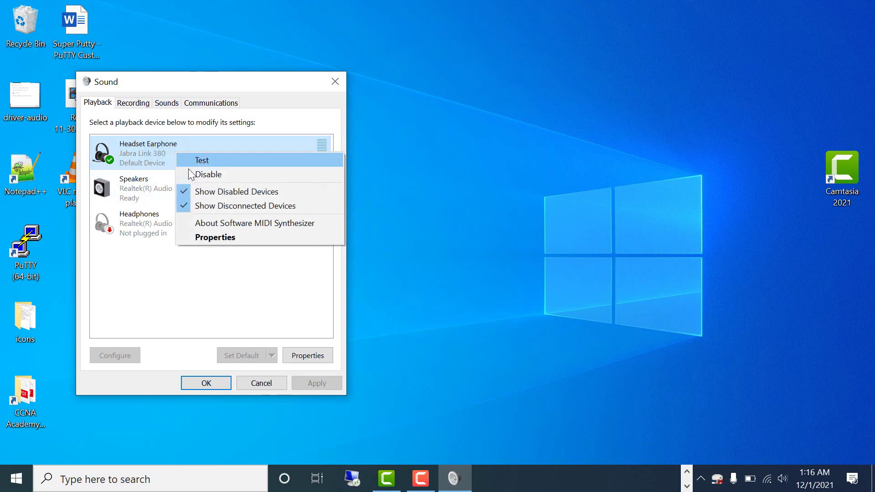
{"action": "left_click", "coordinate": [212, 239]}
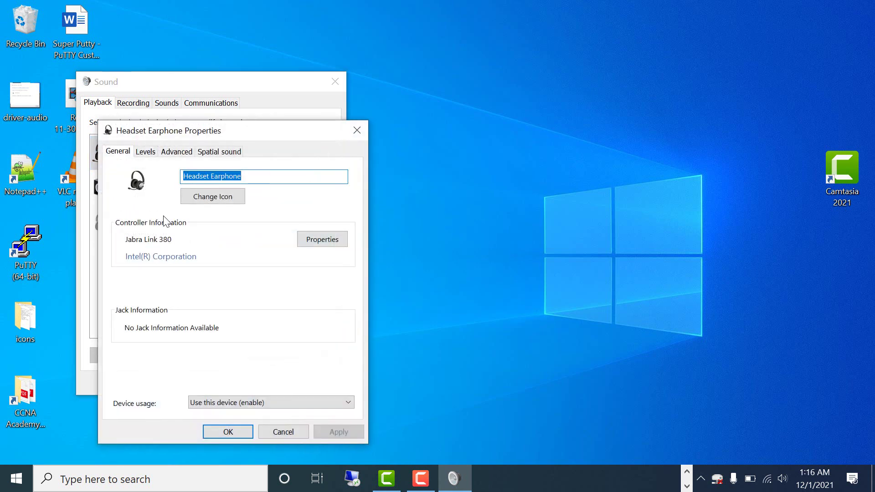
{"action": "left_click", "coordinate": [149, 155]}
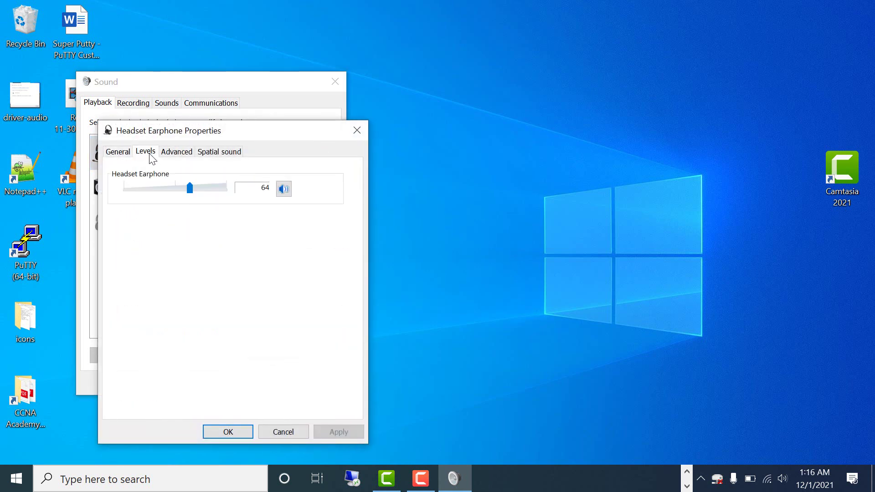
{"action": "left_click", "coordinate": [284, 191]}
{"action": "left_click", "coordinate": [285, 190]}
Review the Headset Earphone's advanced settings, default format options, levels and general information, and close its properties.
{"action": "left_click", "coordinate": [179, 155]}
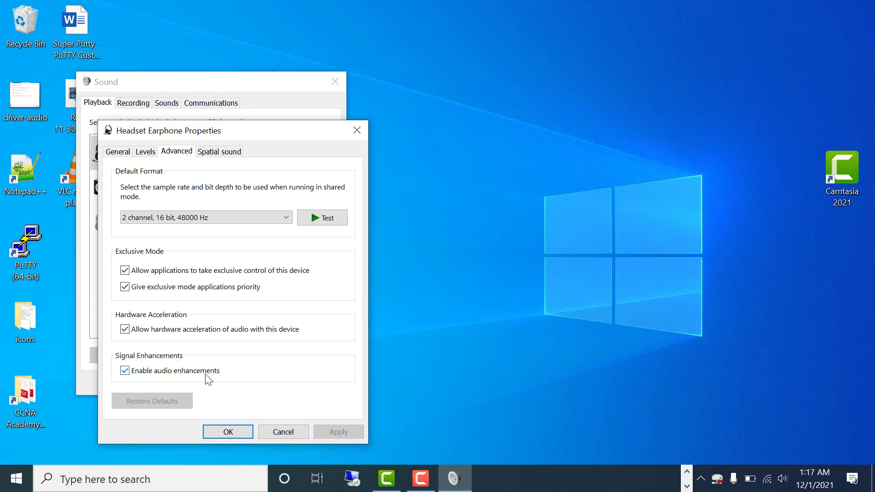
{"action": "left_click", "coordinate": [178, 217]}
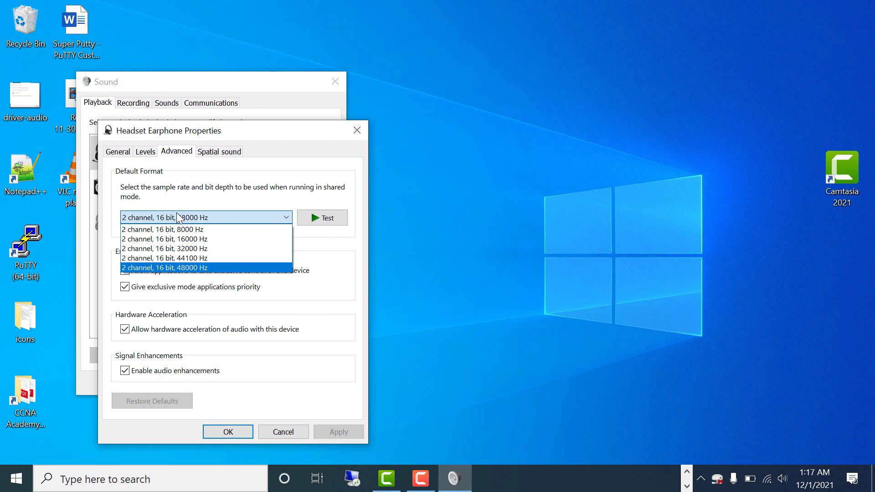
{"action": "left_click", "coordinate": [340, 276]}
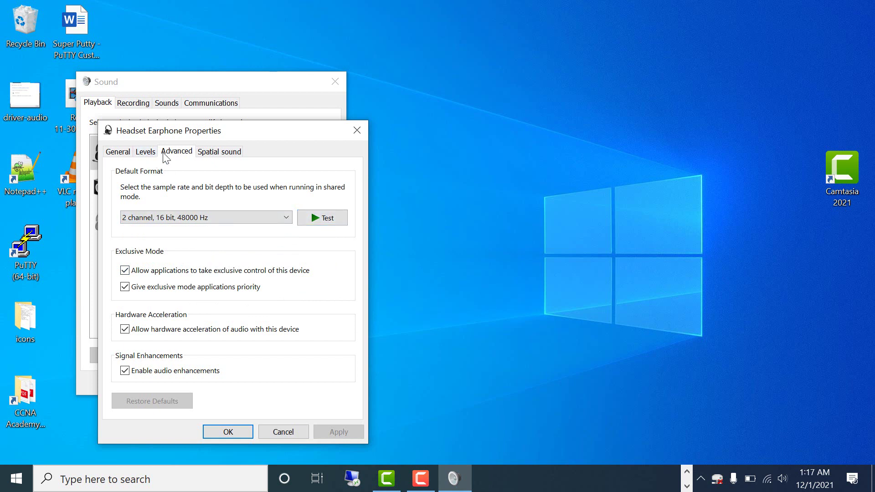
{"action": "left_click", "coordinate": [145, 152]}
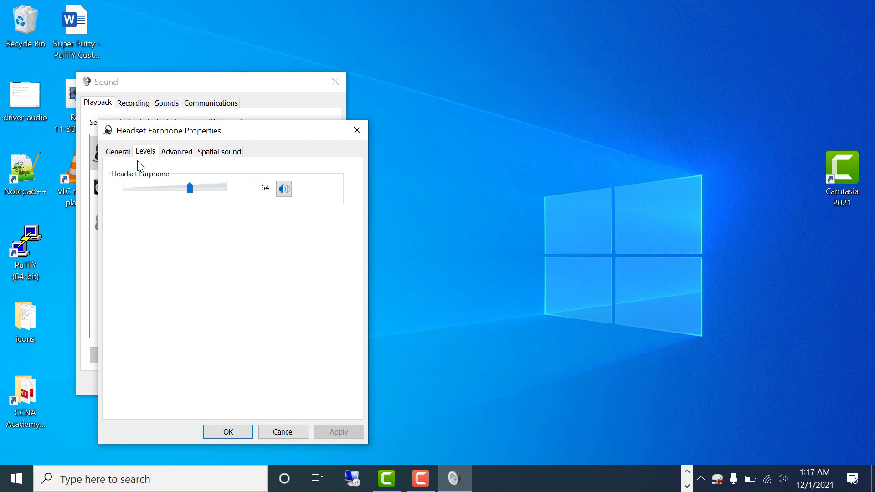
{"action": "left_click", "coordinate": [115, 152]}
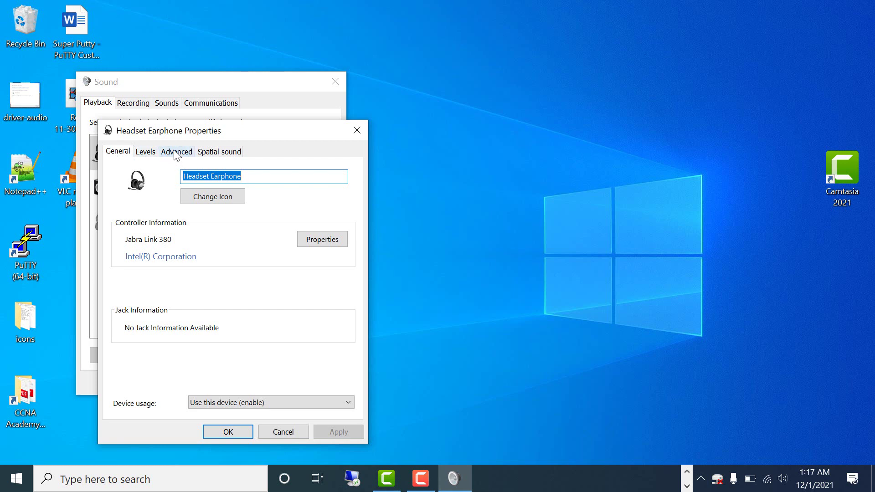
{"action": "left_click", "coordinate": [145, 154]}
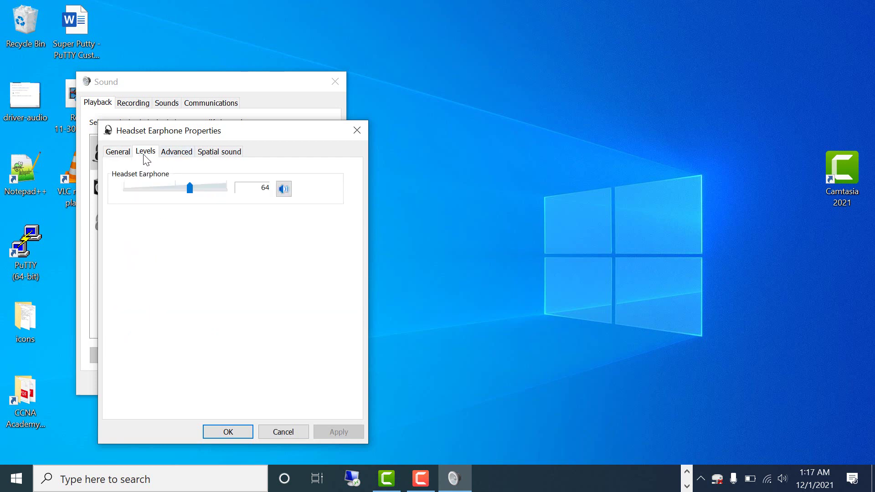
{"action": "left_click", "coordinate": [119, 153]}
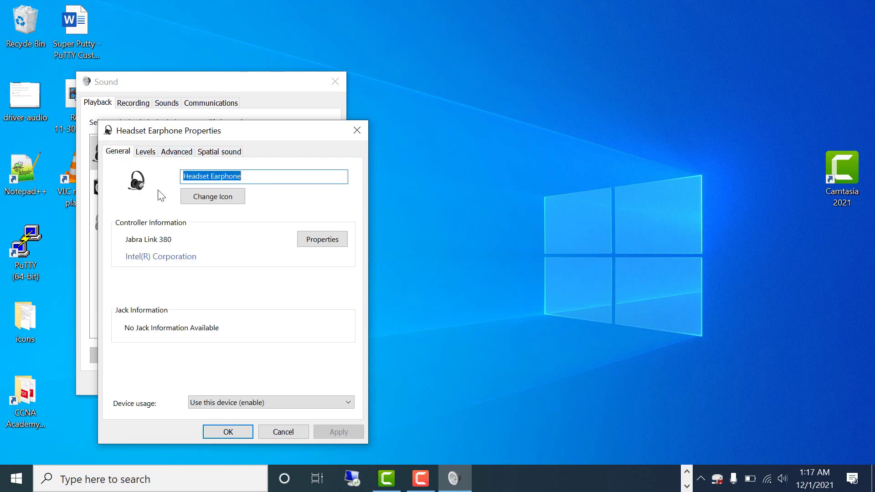
{"action": "left_click", "coordinate": [356, 130]}
Play the Headset Earphone's test sound again and open the driver information of its audio controller.
{"action": "right_click", "coordinate": [207, 152]}
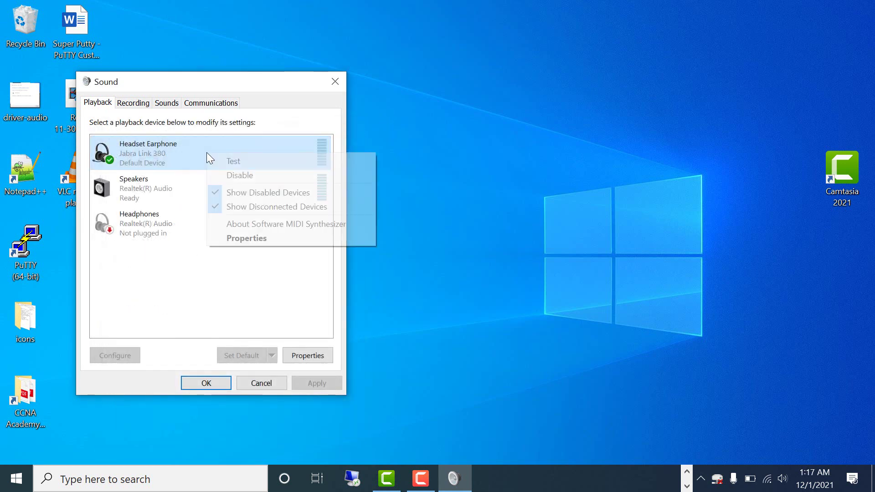
{"action": "left_click", "coordinate": [234, 161]}
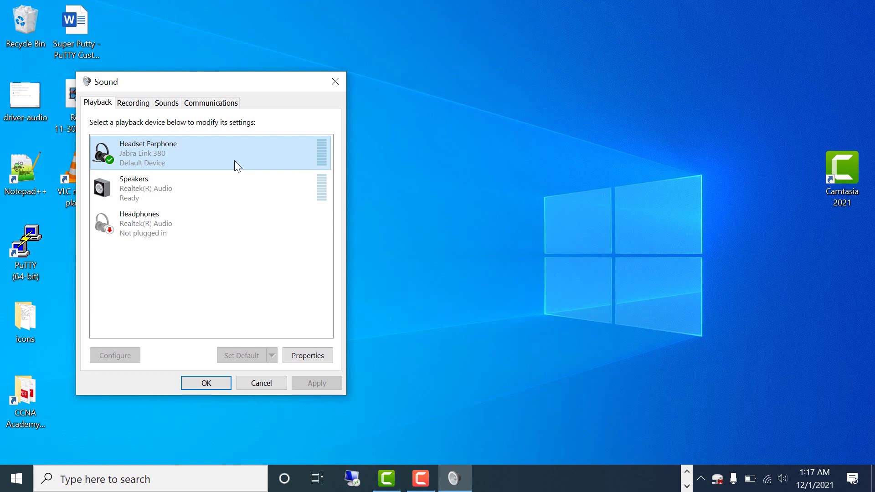
{"action": "right_click", "coordinate": [169, 155]}
{"action": "left_click", "coordinate": [200, 245]}
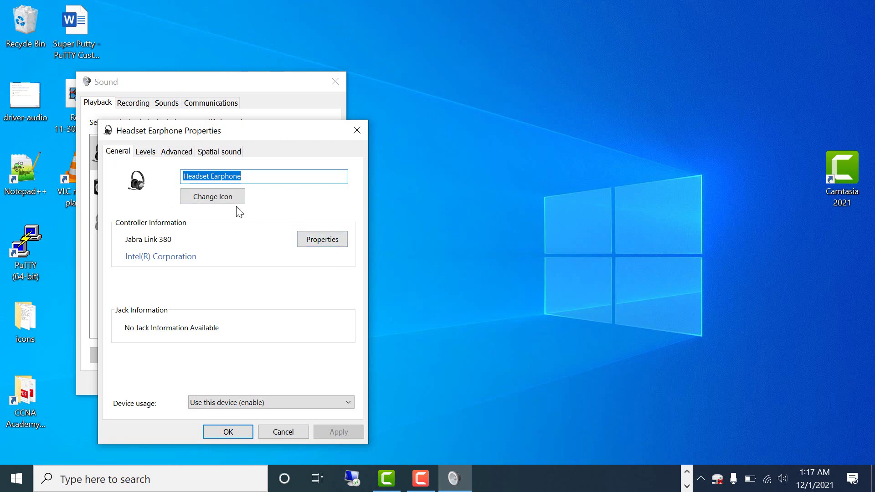
{"action": "left_click", "coordinate": [321, 244]}
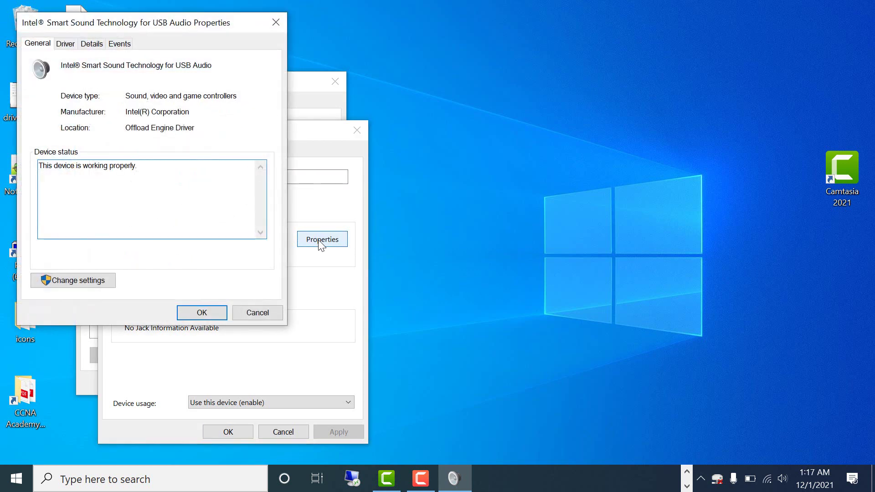
{"action": "left_click", "coordinate": [65, 44]}
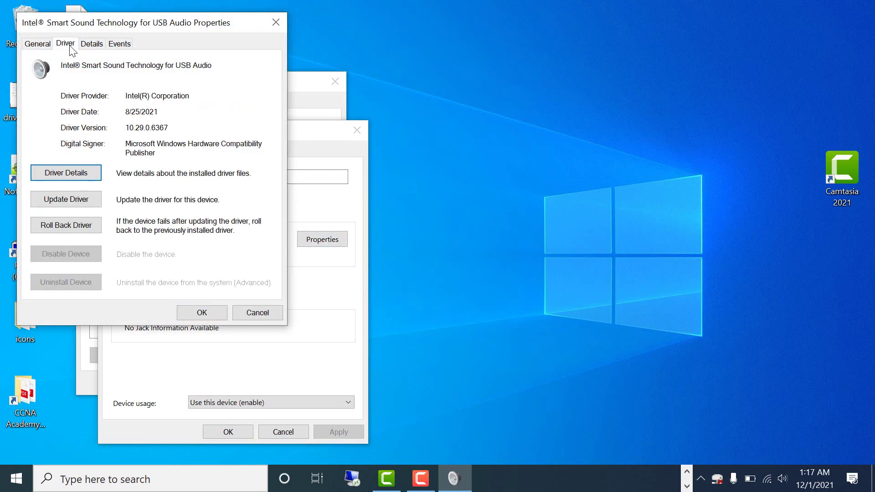
Browse the computer's compatible drivers for the USB audio controller, select version 10.29.0.4842, and close the wizard and properties without installing.
{"action": "left_click", "coordinate": [68, 200]}
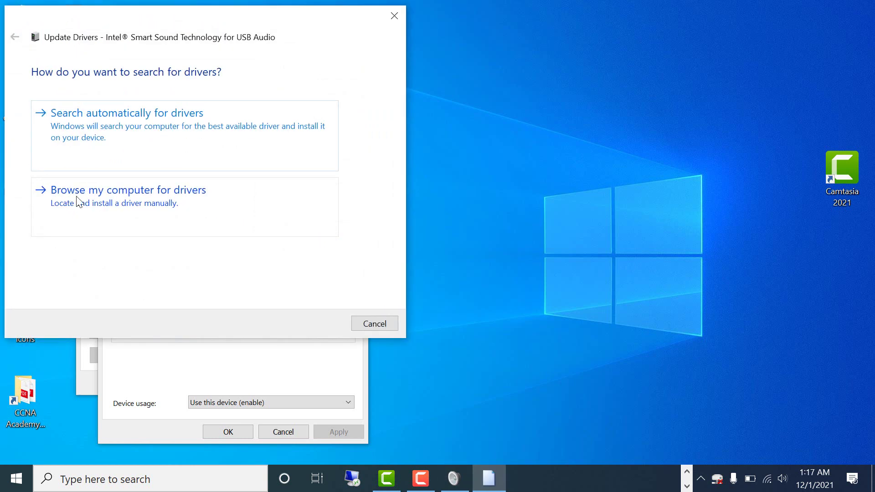
{"action": "left_click", "coordinate": [170, 201]}
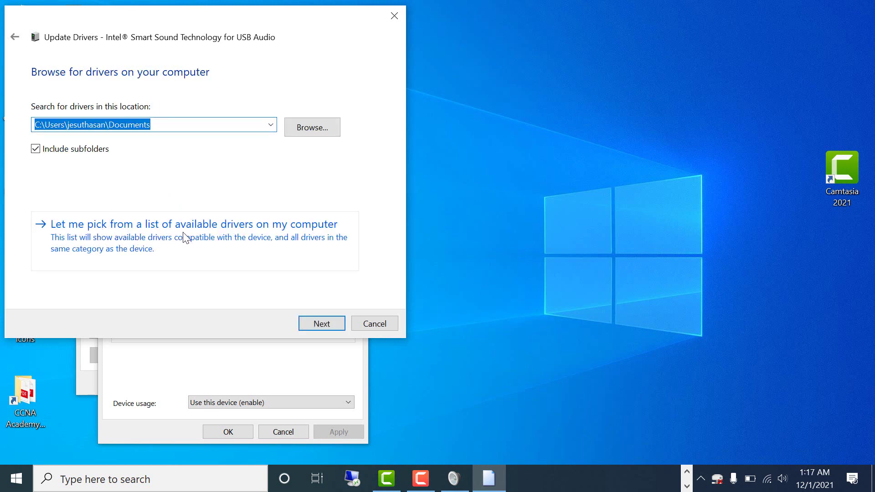
{"action": "left_click", "coordinate": [291, 231]}
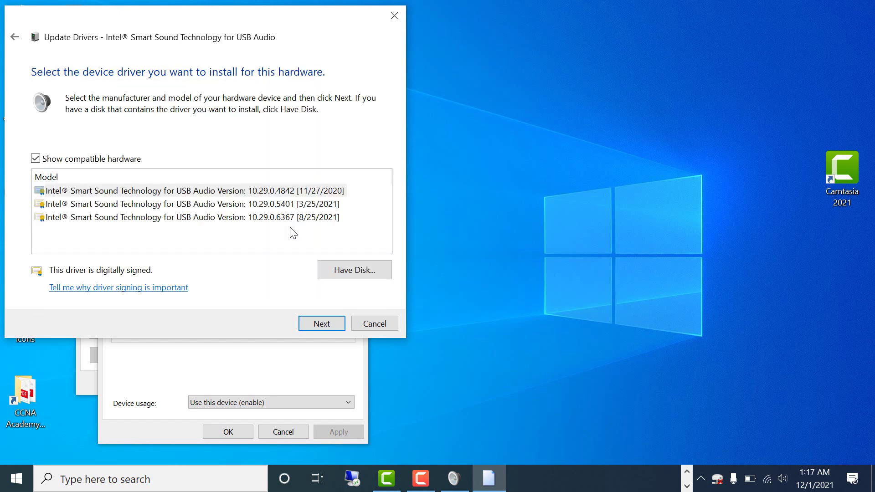
{"action": "left_click", "coordinate": [109, 192]}
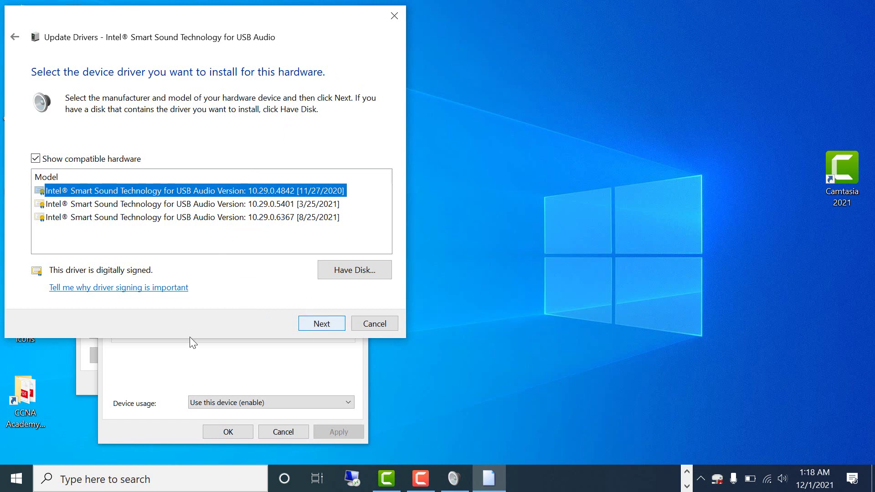
{"action": "left_click", "coordinate": [395, 16]}
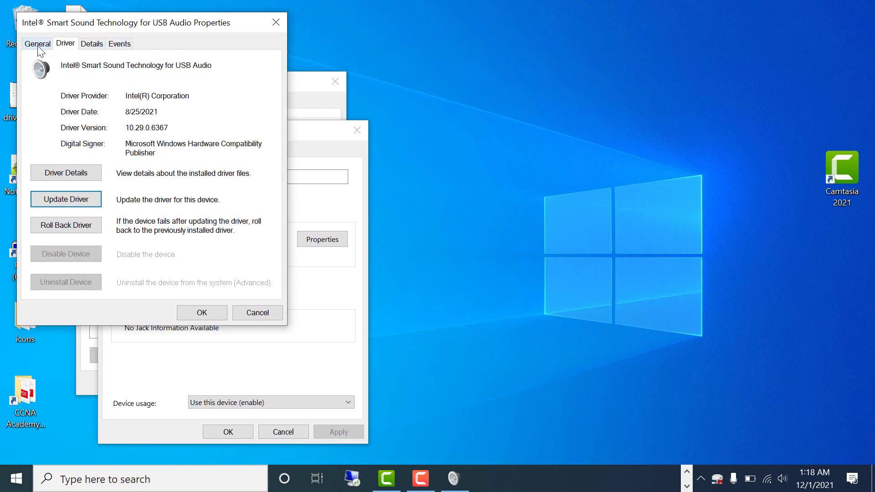
{"action": "left_click", "coordinate": [276, 23]}
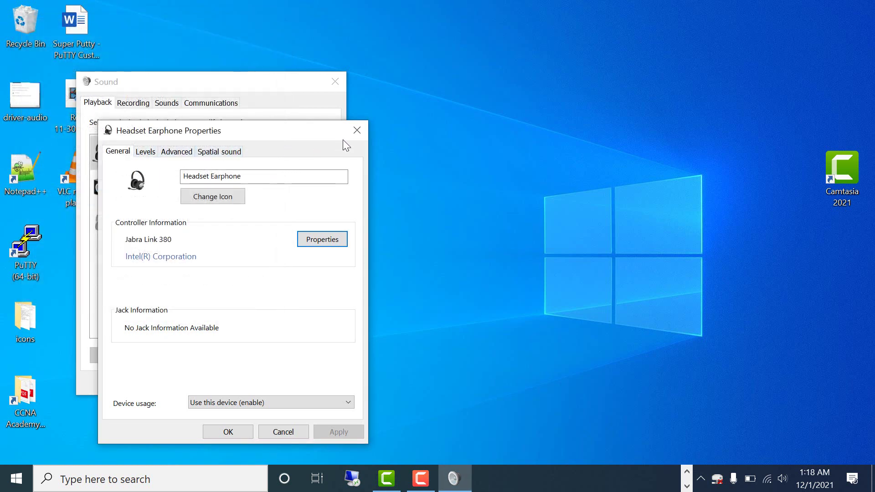
{"action": "left_click", "coordinate": [355, 131]}
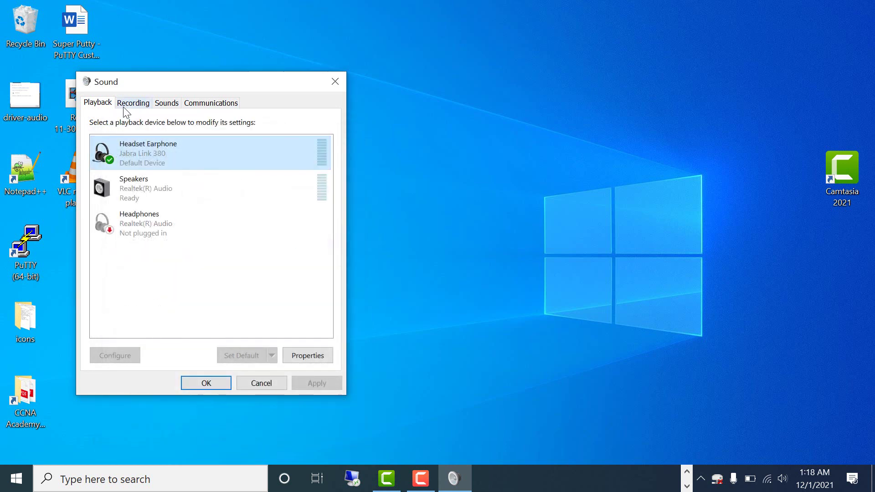
Open the Headset Microphone recording device's properties and check its audio controller's driver information.
{"action": "left_click", "coordinate": [133, 103]}
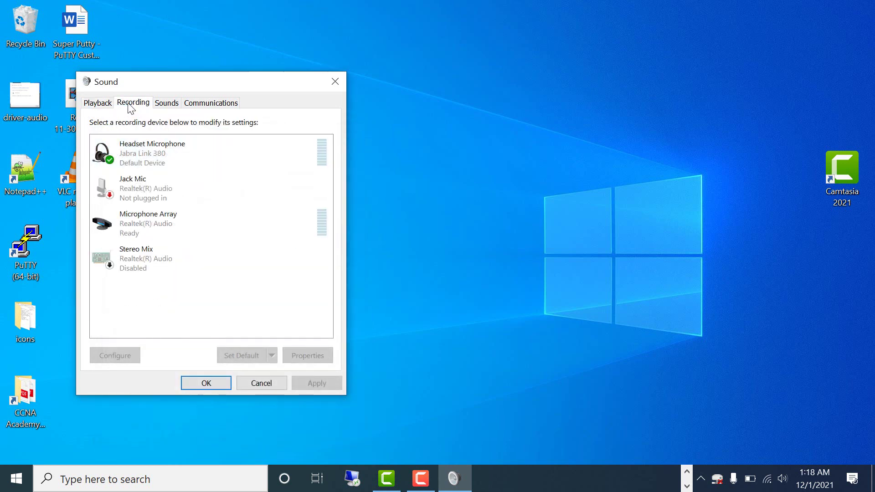
{"action": "left_click", "coordinate": [138, 147]}
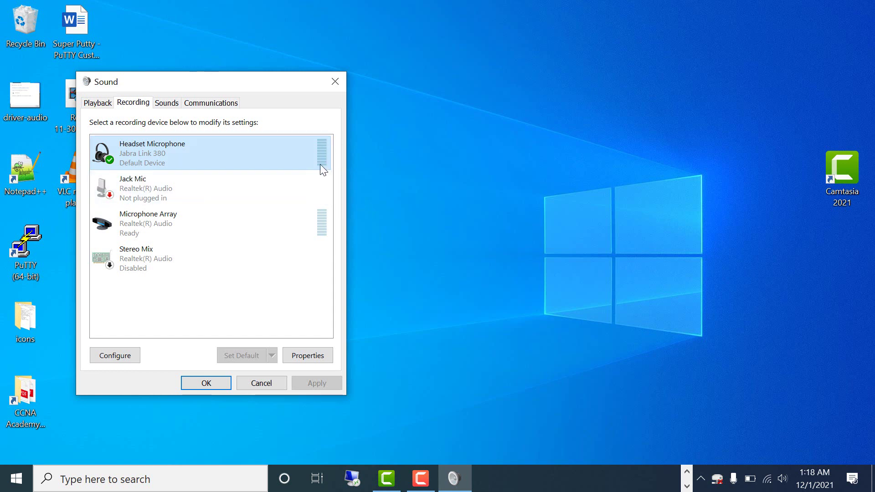
{"action": "right_click", "coordinate": [163, 156]}
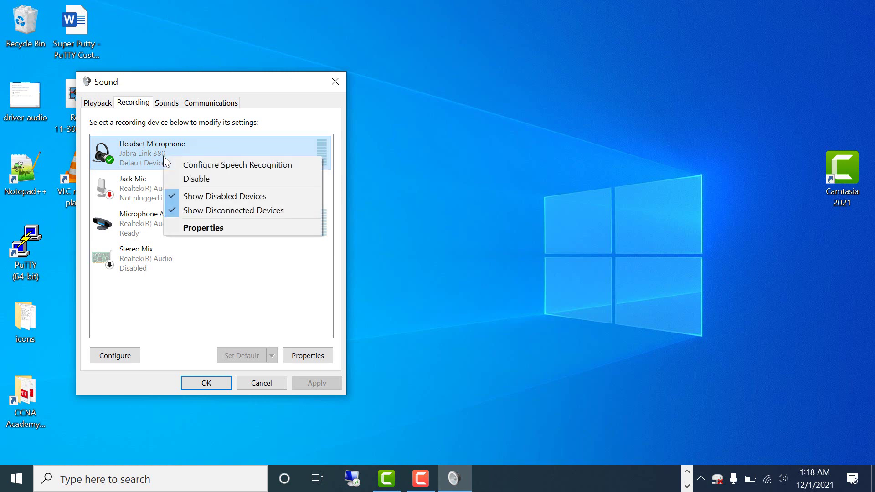
{"action": "left_click", "coordinate": [204, 224]}
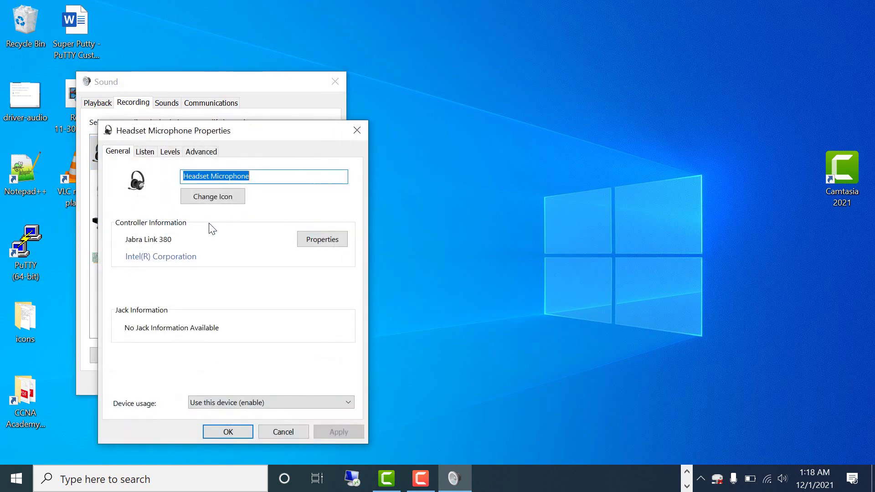
{"action": "left_click", "coordinate": [327, 241]}
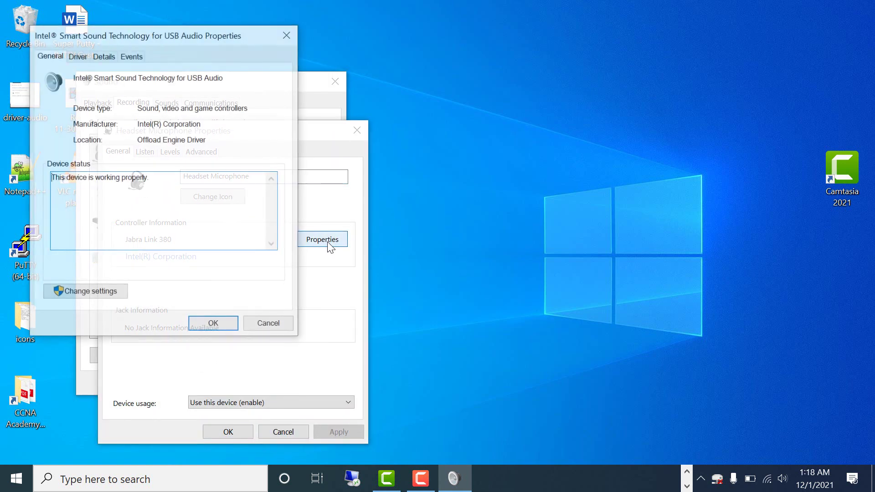
{"action": "left_click", "coordinate": [86, 57]}
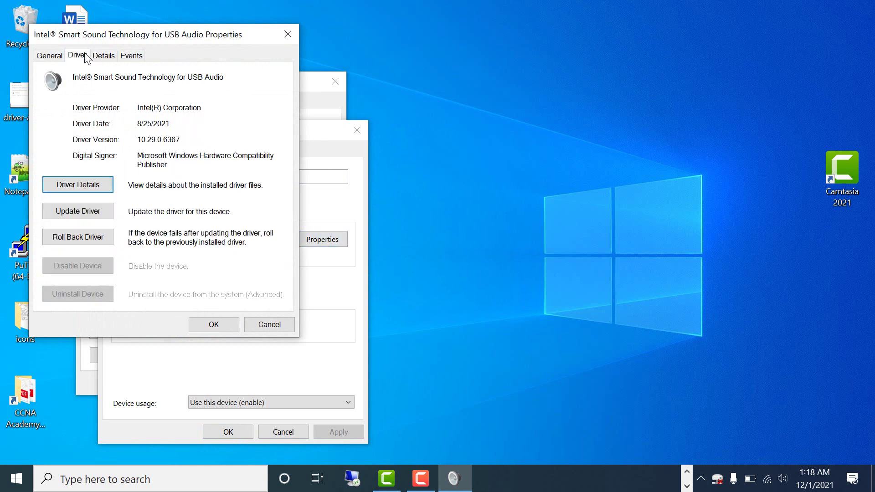
{"action": "left_click", "coordinate": [292, 30]}
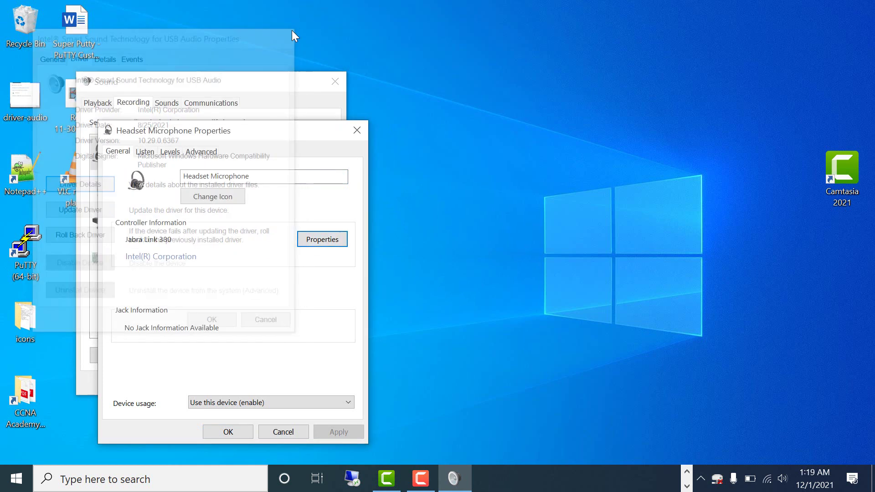
Check the Headset Microphone's listening and level settings and close its properties.
{"action": "left_click", "coordinate": [146, 153]}
{"action": "left_click", "coordinate": [173, 150]}
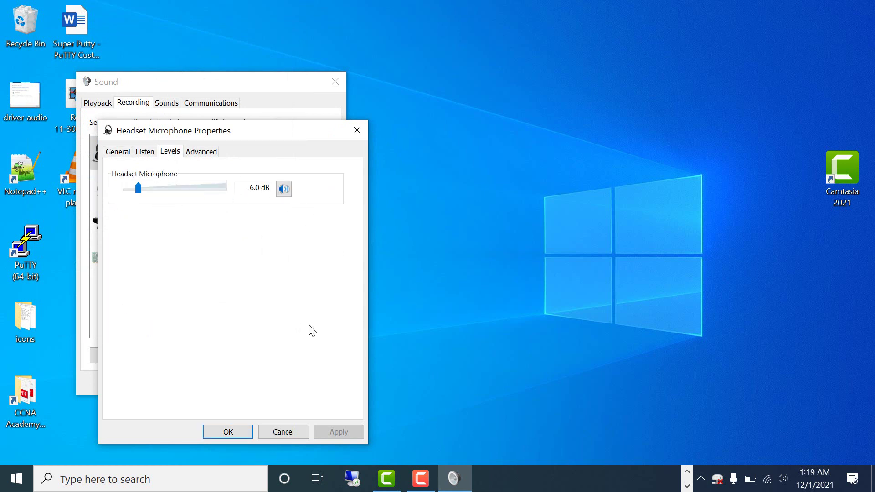
{"action": "left_click", "coordinate": [229, 435]}
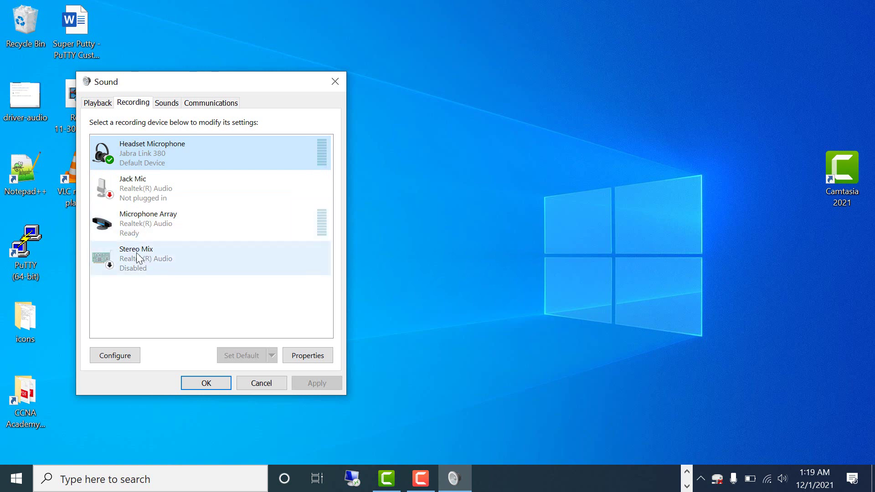
Look over the Stereo Mix, Jack Mic and Microphone Array recording devices.
{"action": "left_click", "coordinate": [160, 261]}
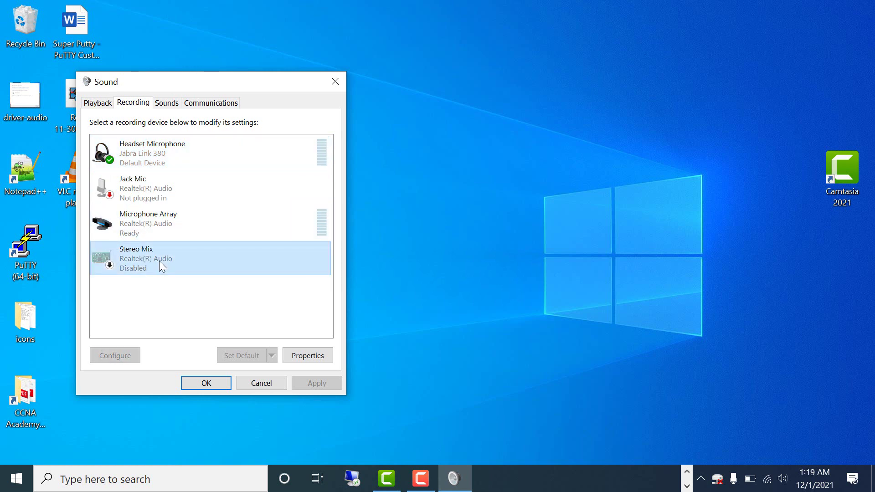
{"action": "left_click", "coordinate": [140, 182]}
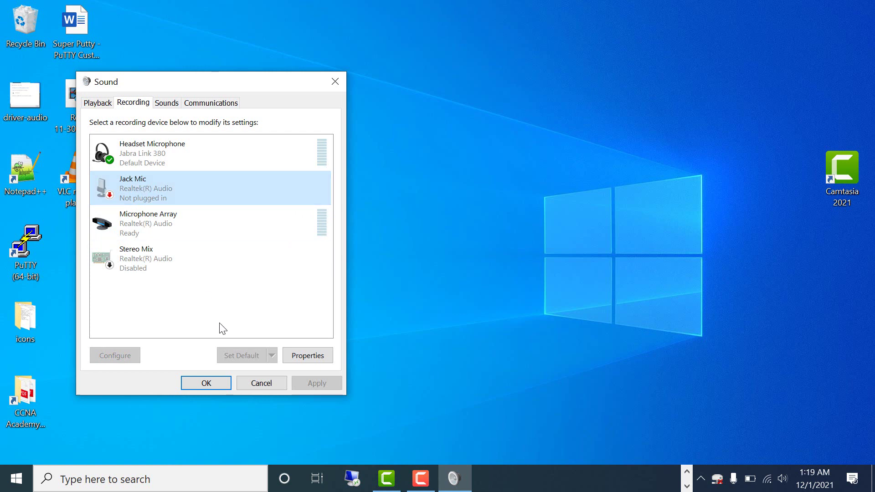
{"action": "left_click", "coordinate": [149, 207]}
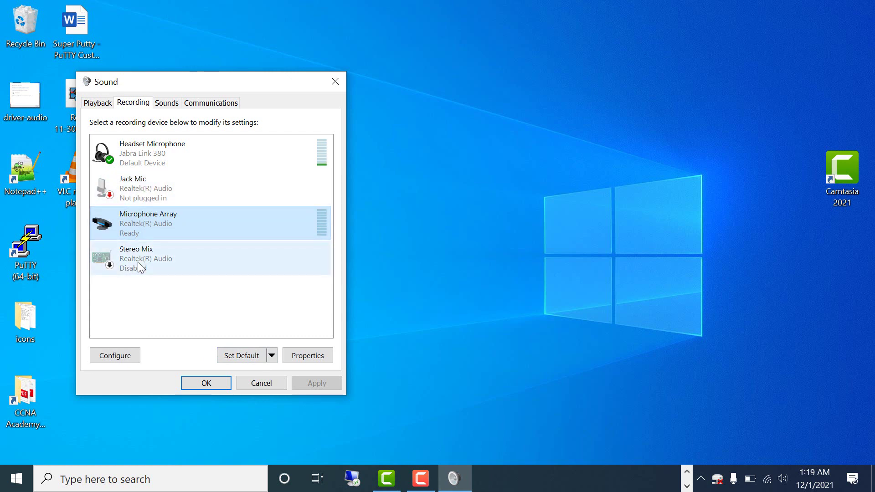
Check the sounds assigned to the Asterisk and Calendar Reminder program events and close the Sound dialog.
{"action": "left_click", "coordinate": [175, 105]}
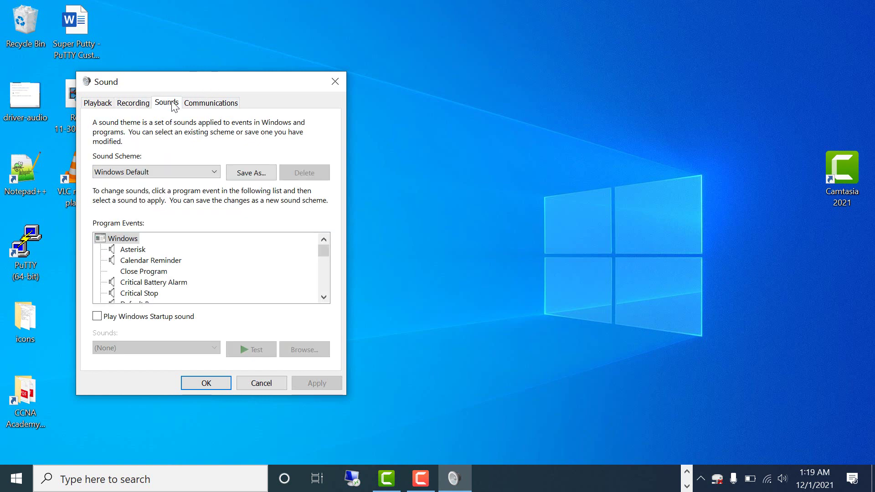
{"action": "left_click", "coordinate": [124, 251]}
{"action": "left_click", "coordinate": [134, 261]}
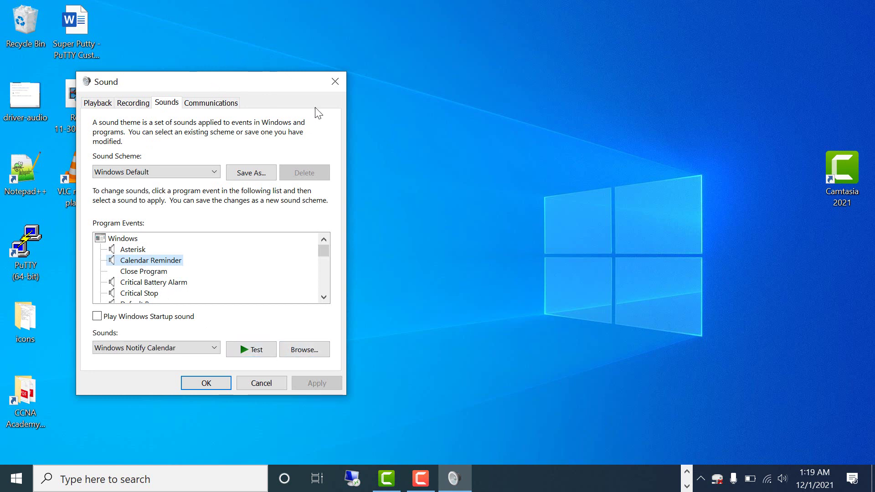
{"action": "left_click", "coordinate": [765, 97]}
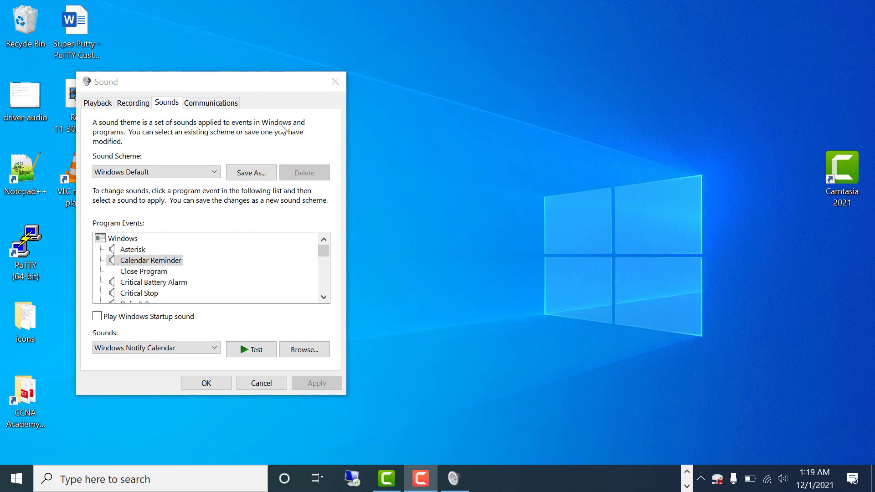
{"action": "left_click", "coordinate": [335, 81]}
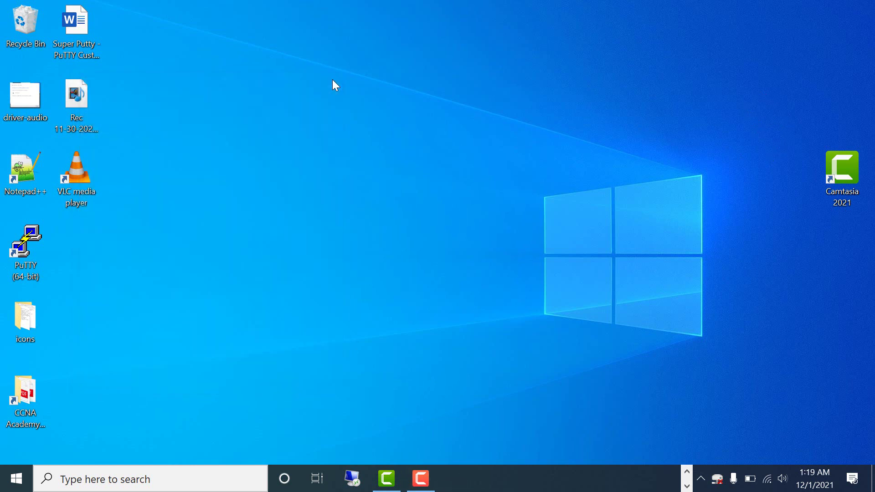
Find and open Device Manager.
{"action": "left_click", "coordinate": [21, 476]}
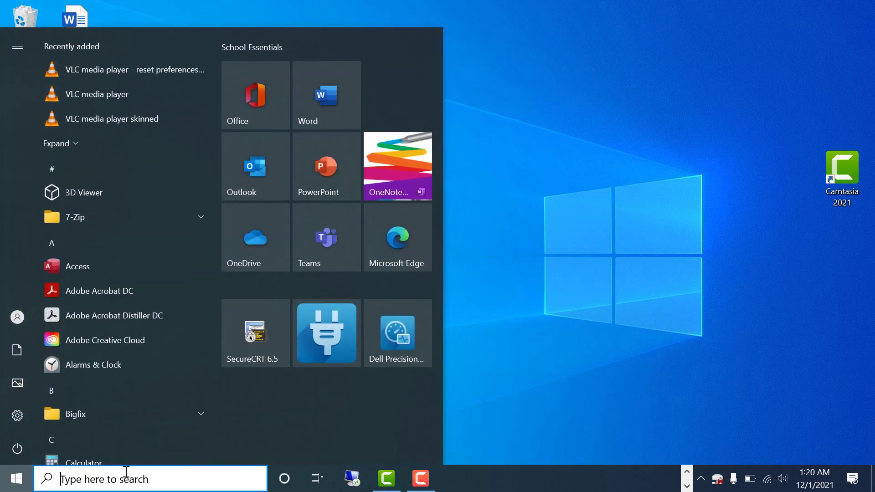
{"action": "left_click", "coordinate": [118, 476]}
{"action": "type", "text": "devi"}
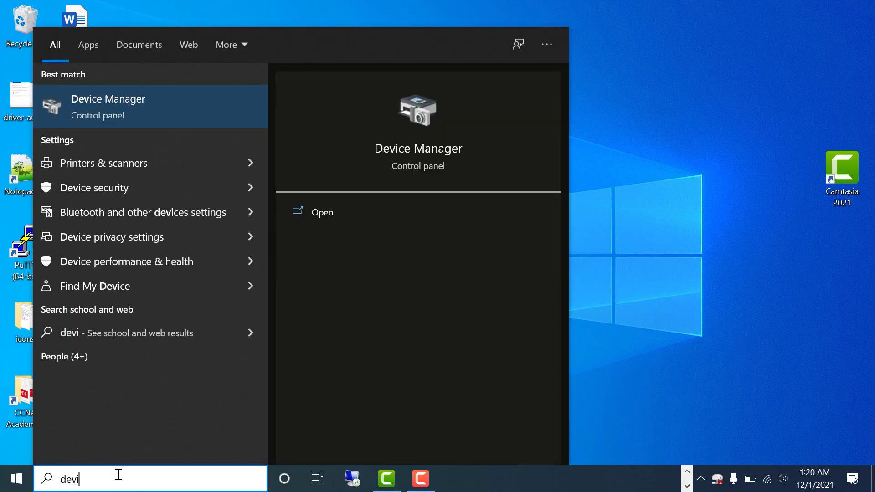
{"action": "left_click", "coordinate": [206, 102]}
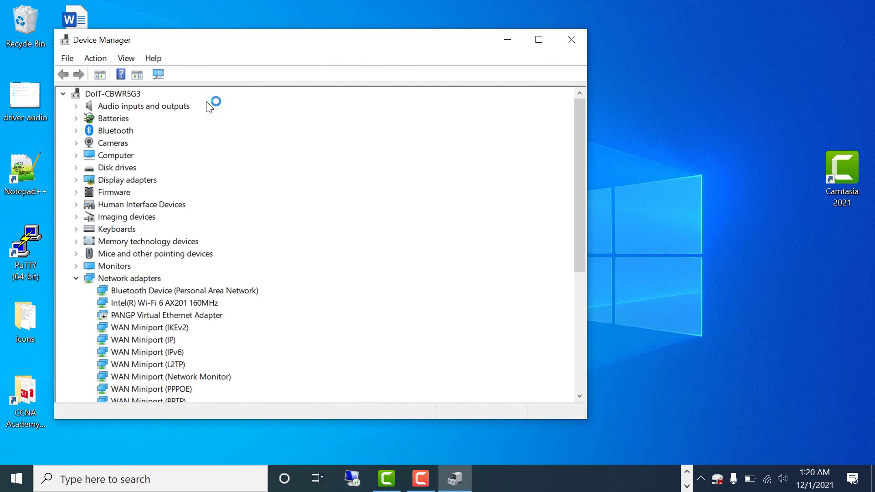
Collapse the Network adapters category and expand Sound, video and game controllers in the device tree.
{"action": "left_click", "coordinate": [76, 279]}
{"action": "scroll", "coordinate": [77, 288], "scroll_direction": "down", "scroll_amount": 2}
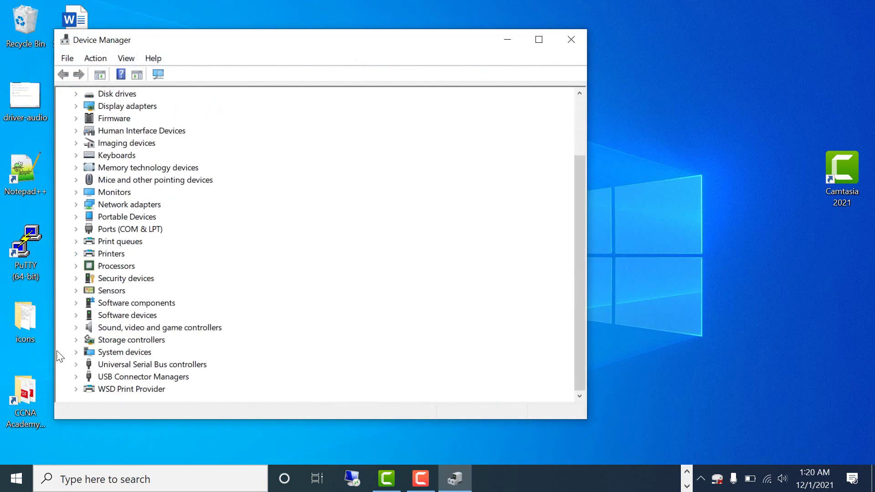
{"action": "left_click", "coordinate": [77, 328]}
{"action": "scroll", "coordinate": [246, 290], "scroll_direction": "down", "scroll_amount": 1}
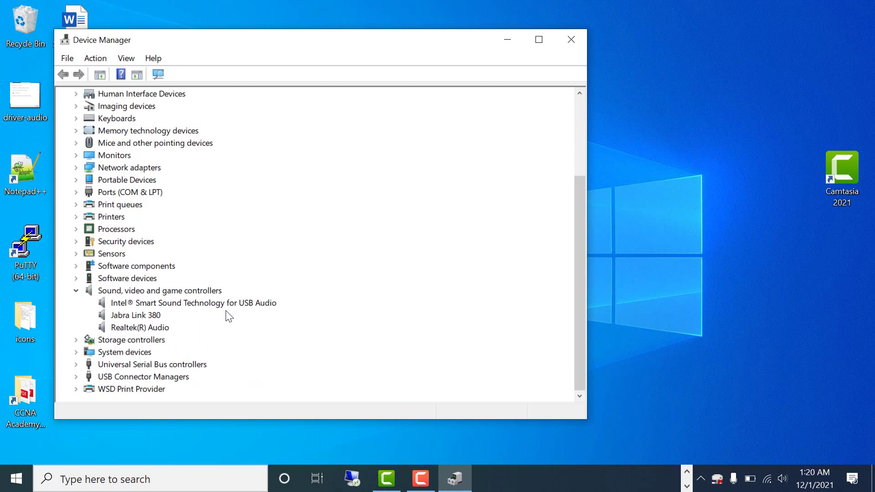
Check the driver update choices and the uninstall option for the Jabra Link 380 sound controller without applying either.
{"action": "left_click", "coordinate": [135, 320]}
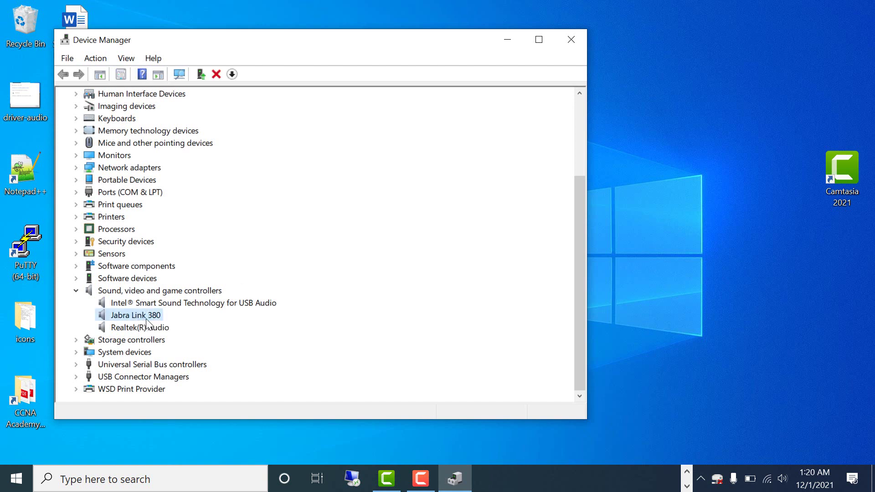
{"action": "right_click", "coordinate": [146, 321]}
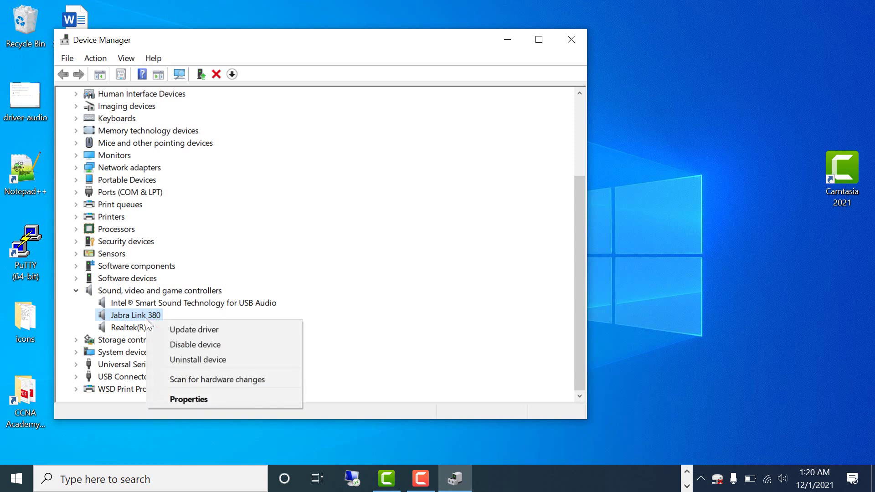
{"action": "left_click", "coordinate": [199, 333]}
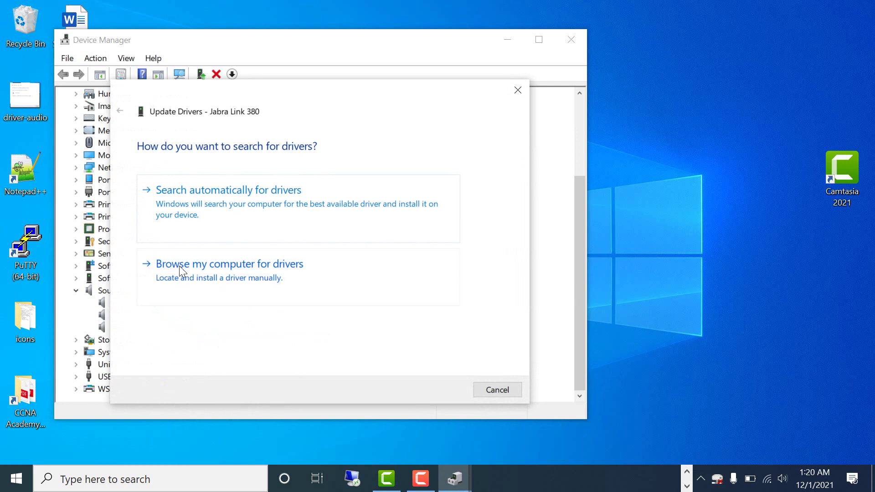
{"action": "left_click_drag", "start_coordinate": [415, 91], "coordinate": [406, 150]}
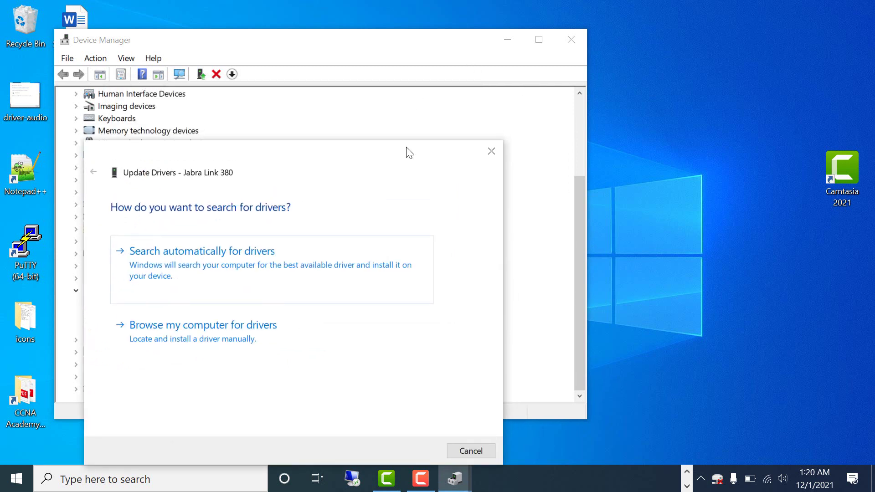
{"action": "left_click", "coordinate": [490, 152]}
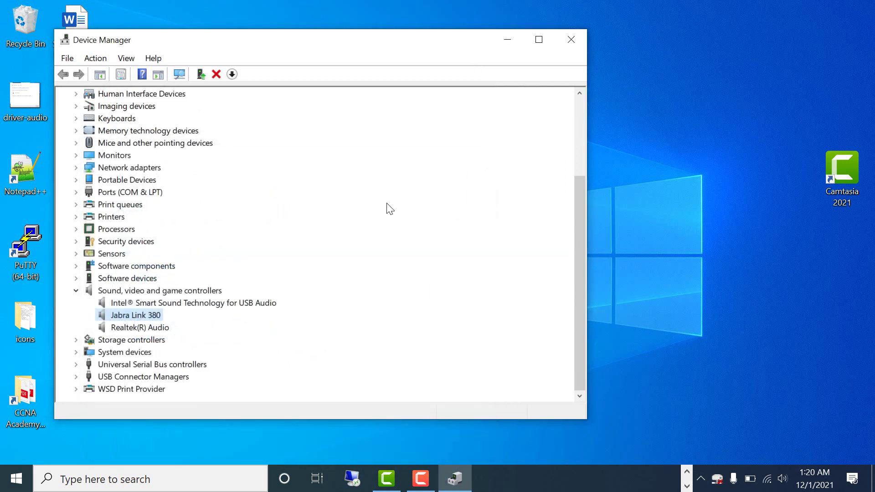
{"action": "right_click", "coordinate": [133, 318]}
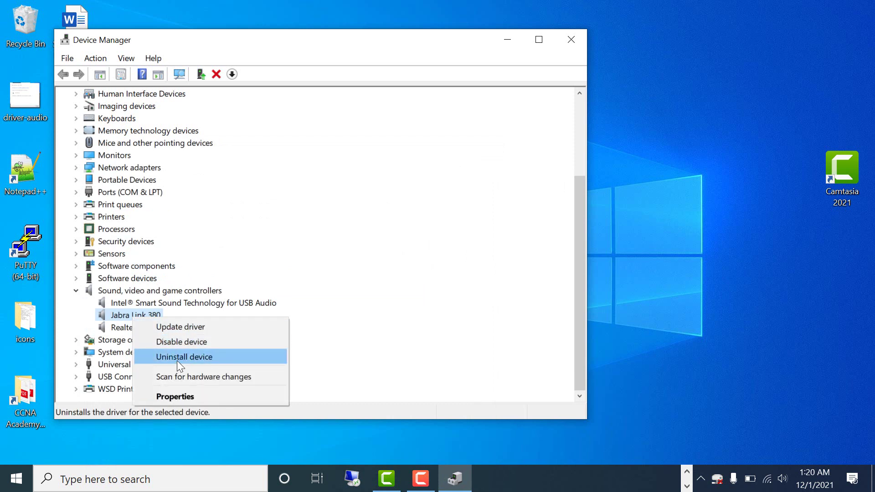
{"action": "left_click", "coordinate": [308, 184]}
Scan the computer for hardware changes from the root of the device tree.
{"action": "scroll", "coordinate": [308, 183], "scroll_direction": "up", "scroll_amount": 3}
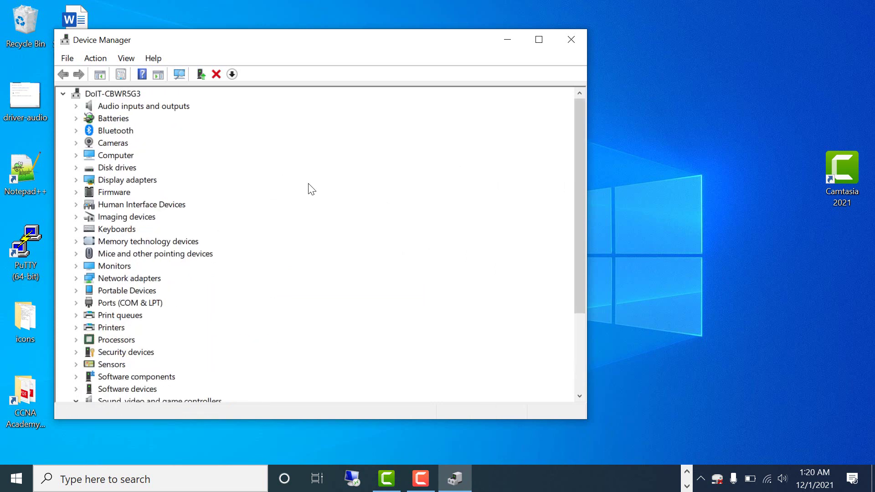
{"action": "right_click", "coordinate": [117, 93]}
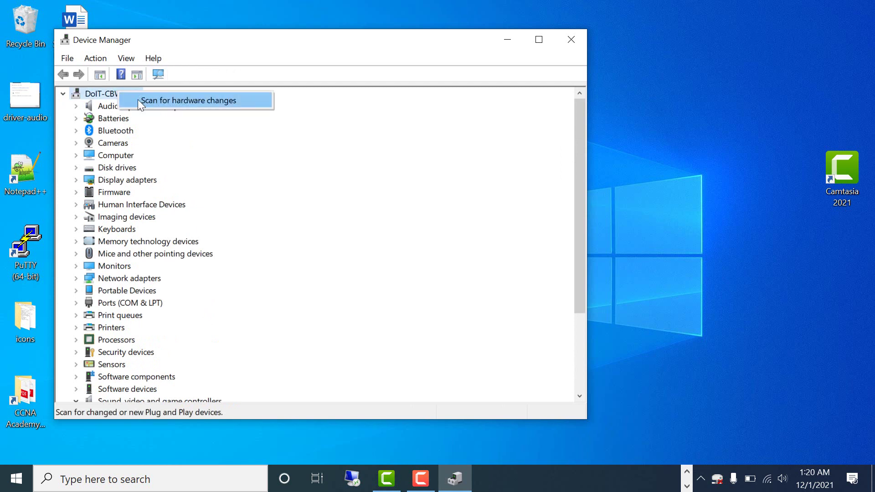
{"action": "left_click", "coordinate": [170, 101]}
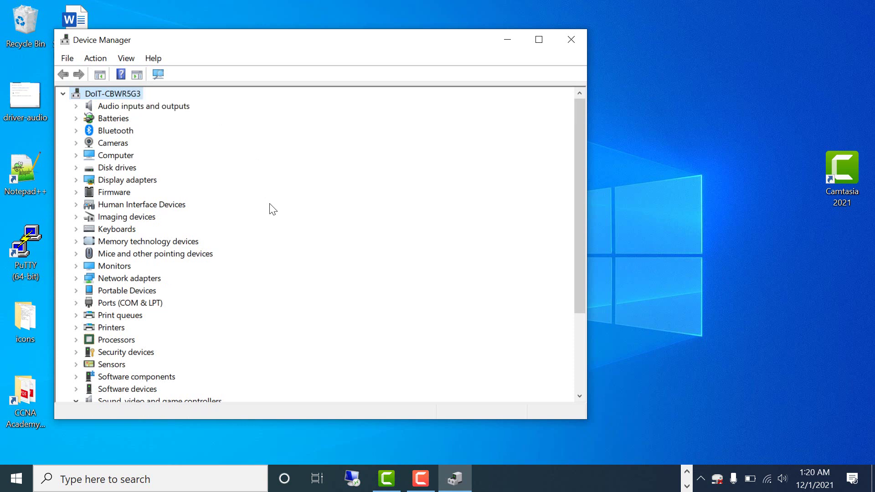
Look again at the device commands available for Jabra Link 380 and close Device Manager.
{"action": "scroll", "coordinate": [267, 208], "scroll_direction": "down", "scroll_amount": 2}
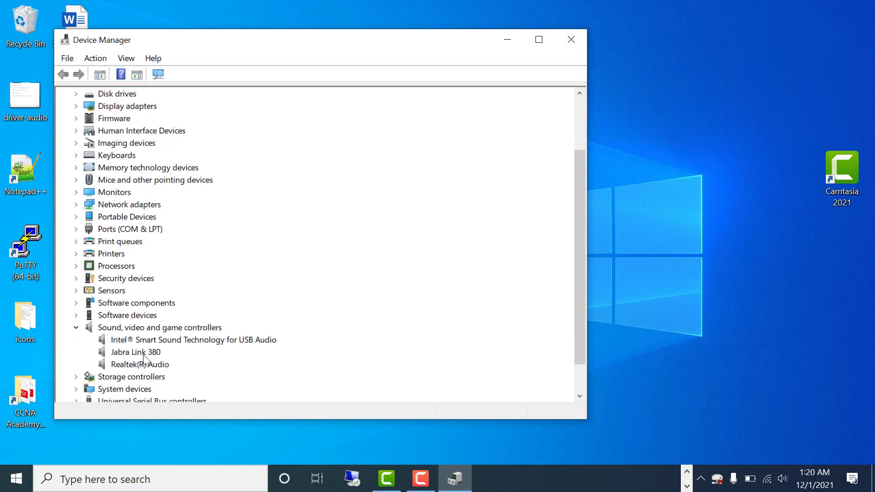
{"action": "left_click", "coordinate": [145, 360]}
{"action": "right_click", "coordinate": [145, 361]}
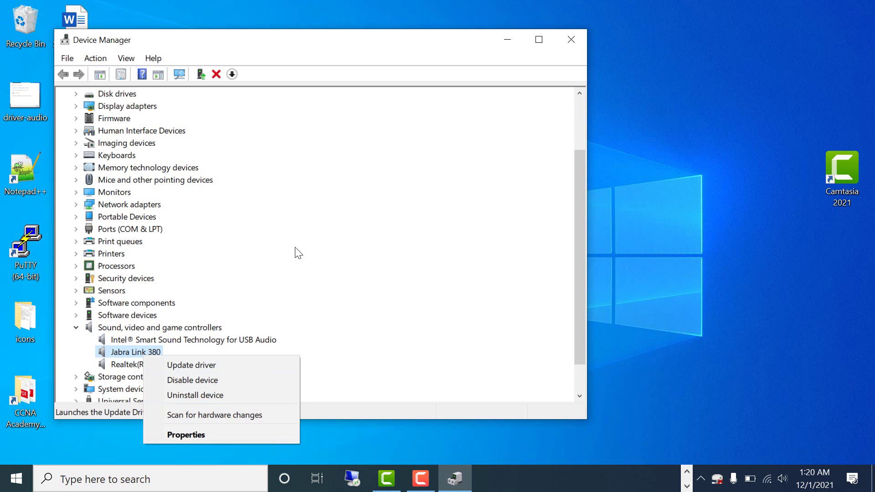
{"action": "left_click", "coordinate": [740, 87]}
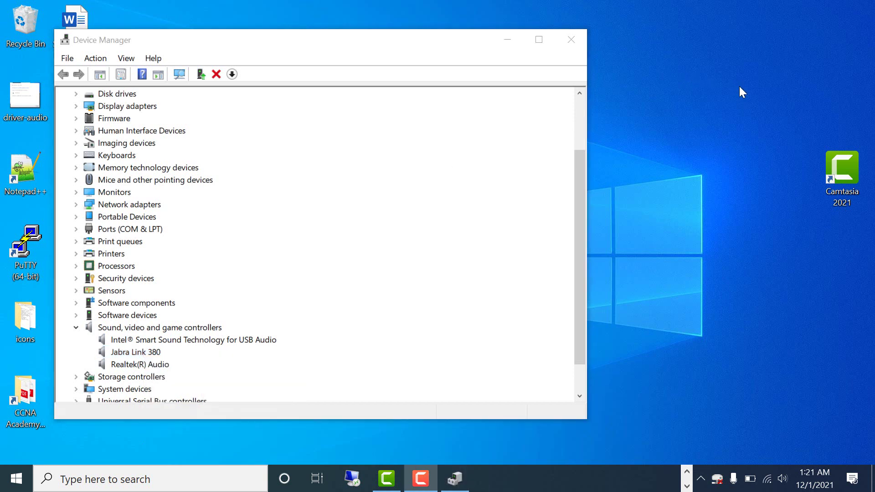
{"action": "left_click", "coordinate": [393, 48]}
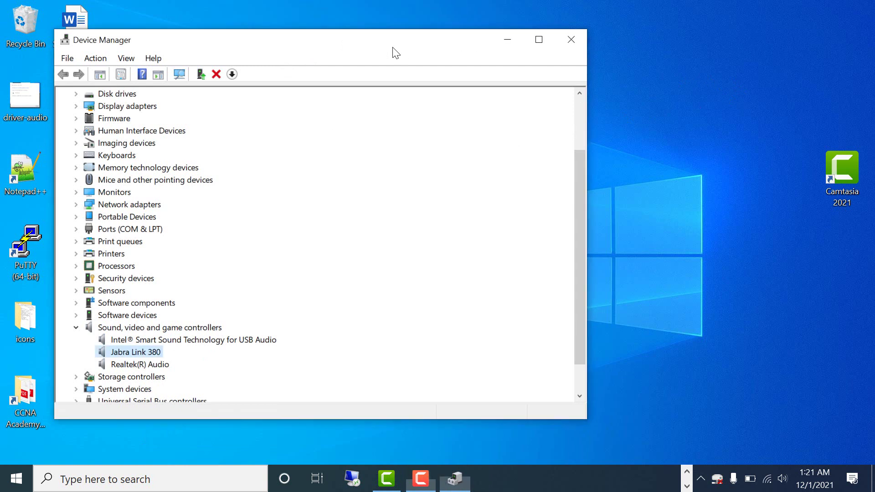
{"action": "left_click", "coordinate": [569, 42]}
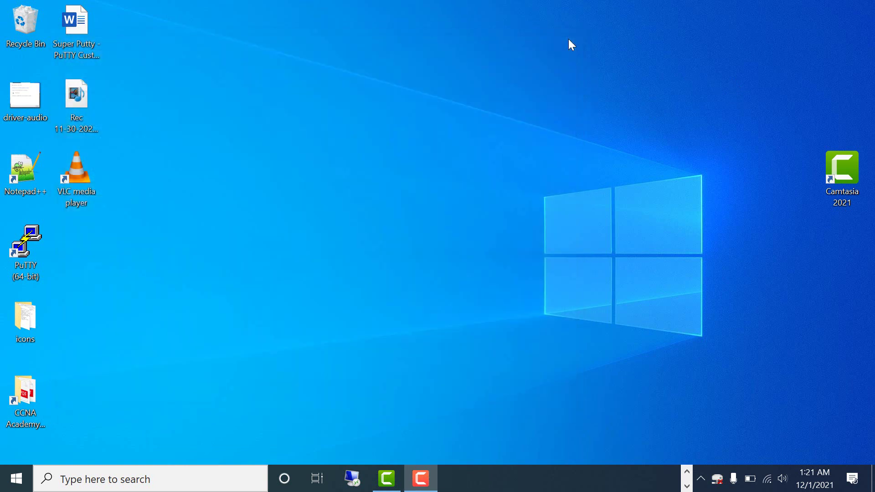
Find and open the Services console.
{"action": "left_click", "coordinate": [82, 479]}
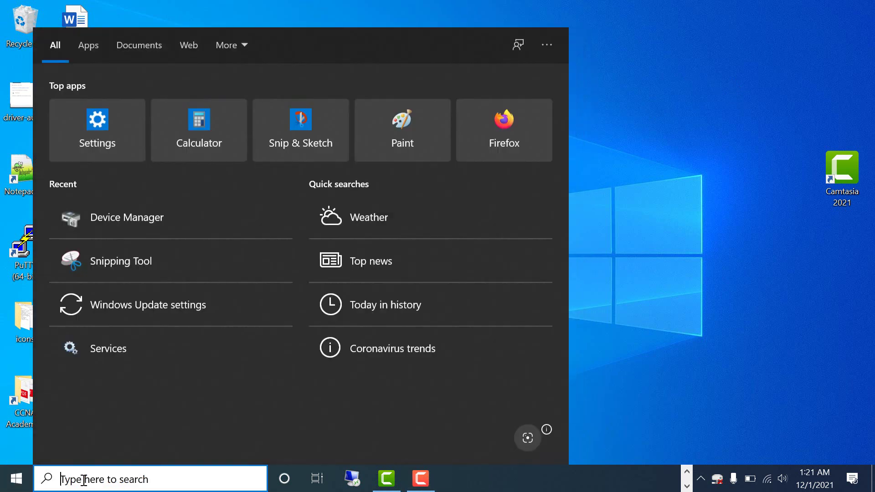
{"action": "type", "text": "servi"}
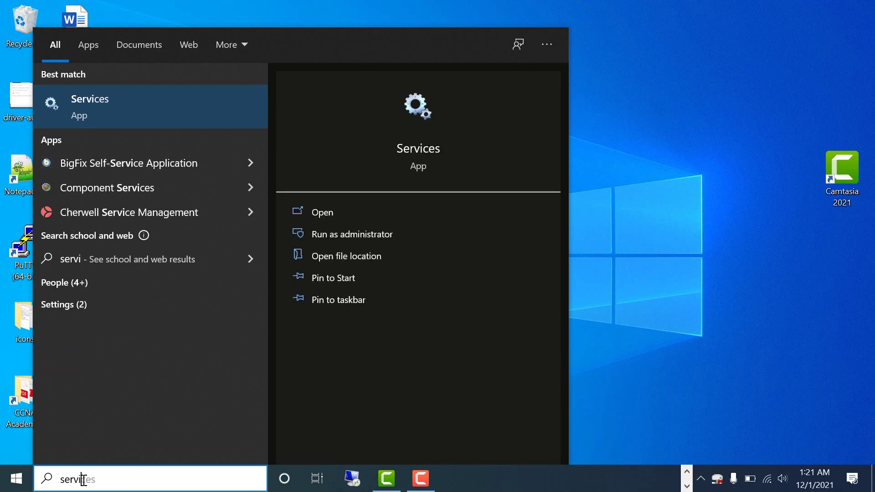
{"action": "left_click", "coordinate": [411, 150]}
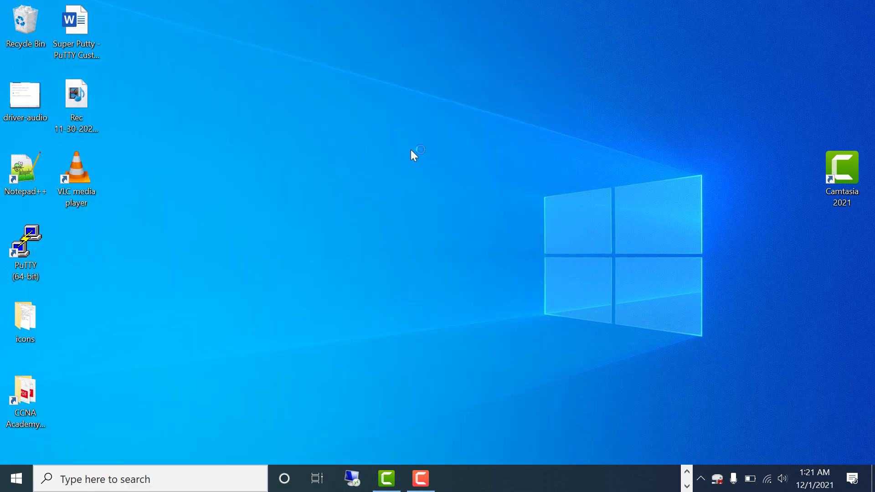
Check the status and startup type of the Windows Audio and Windows Audio Endpoint Builder services.
{"action": "left_click", "coordinate": [283, 325]}
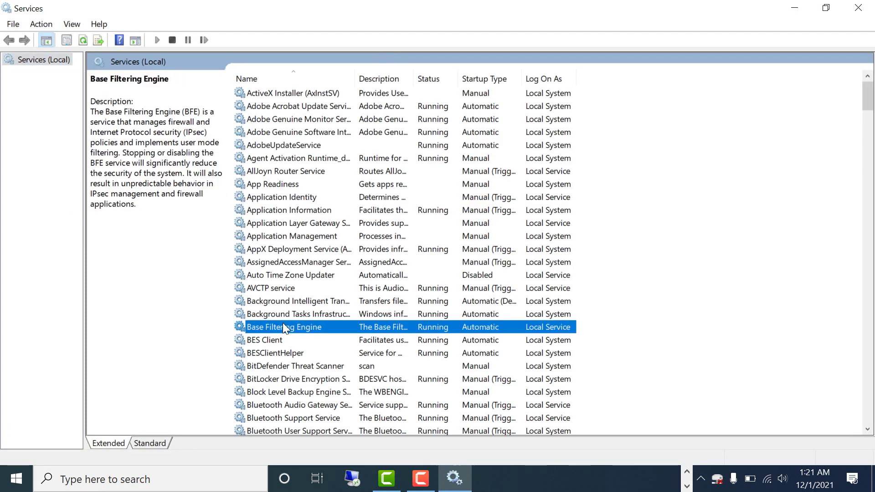
{"action": "key", "text": "w"}
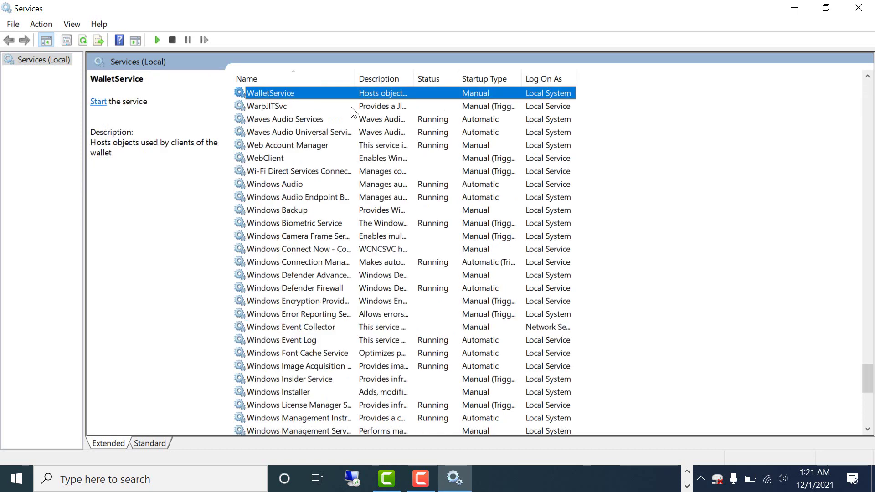
{"action": "left_click", "coordinate": [292, 188]}
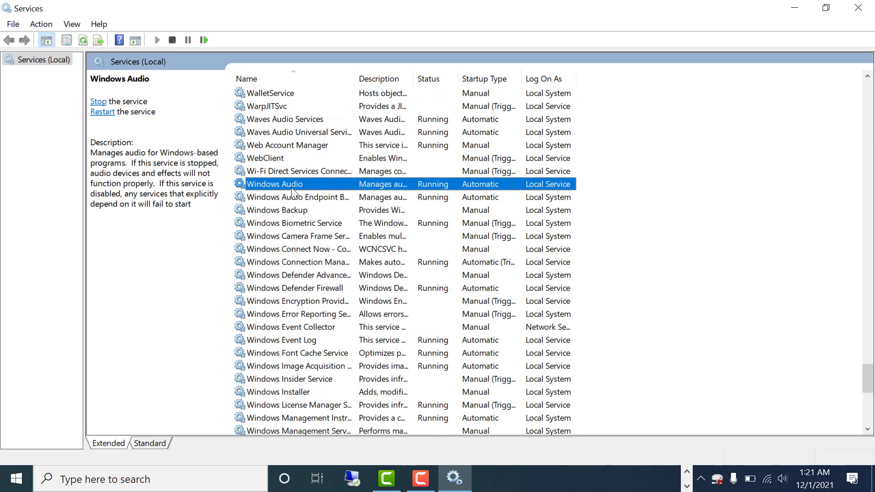
{"action": "left_click", "coordinate": [296, 196]}
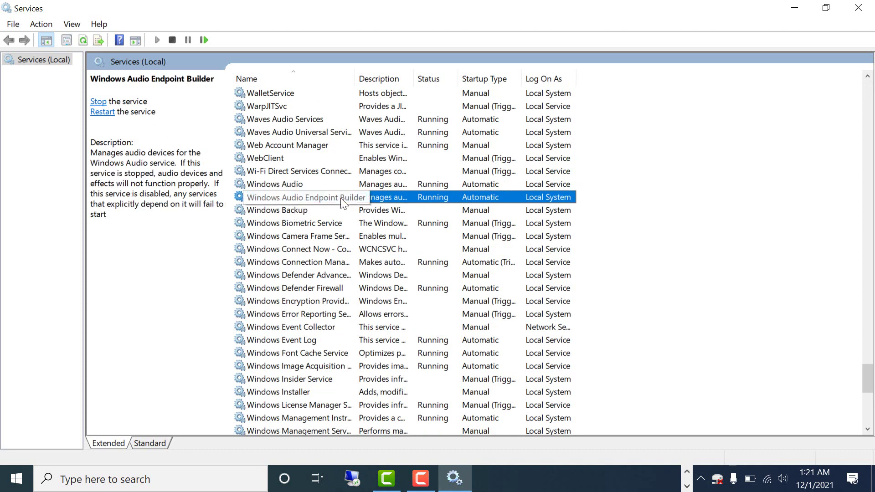
Check Waves Audio Services and Waves Audio Universal Services, including the restart option, without restarting either.
{"action": "left_click", "coordinate": [288, 121]}
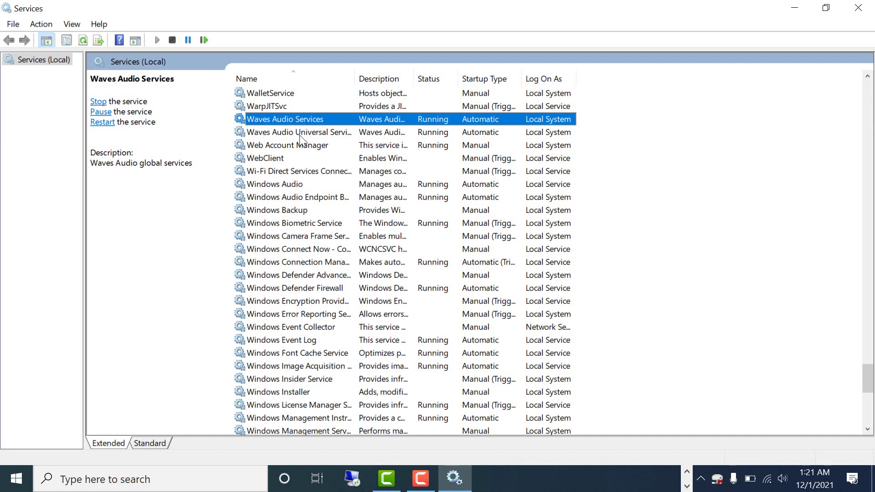
{"action": "left_click", "coordinate": [302, 133]}
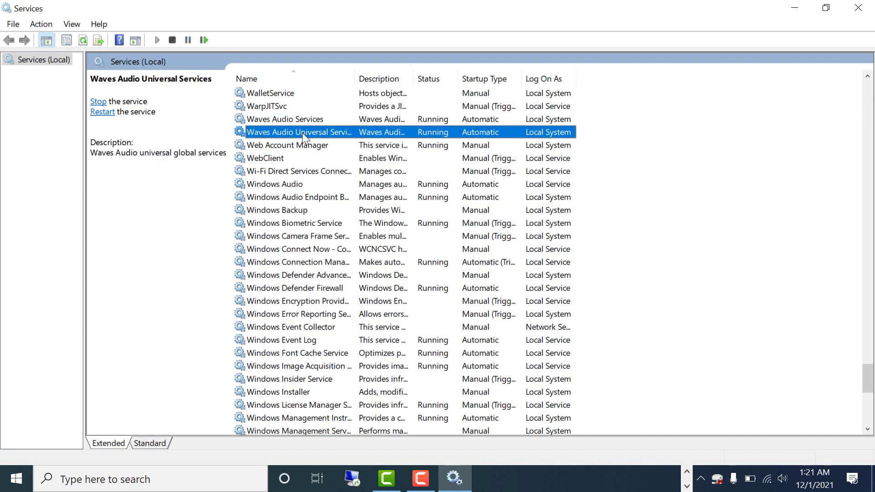
{"action": "right_click", "coordinate": [341, 133]}
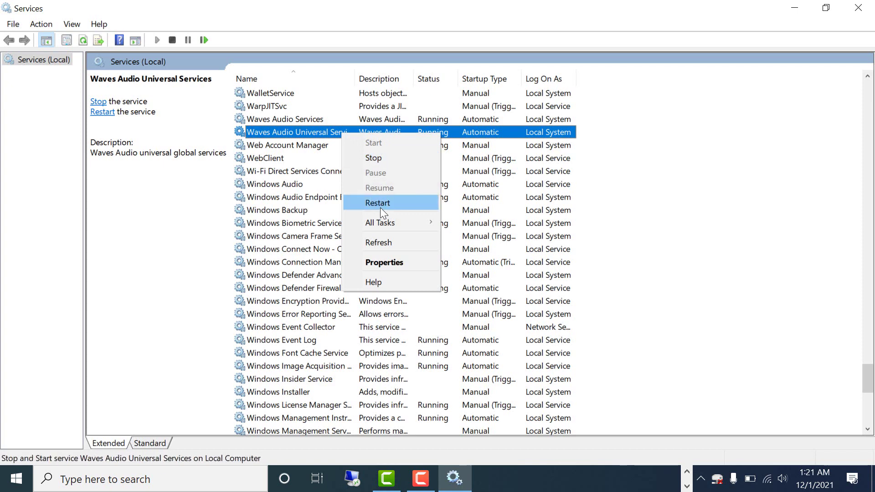
{"action": "left_click", "coordinate": [275, 303]}
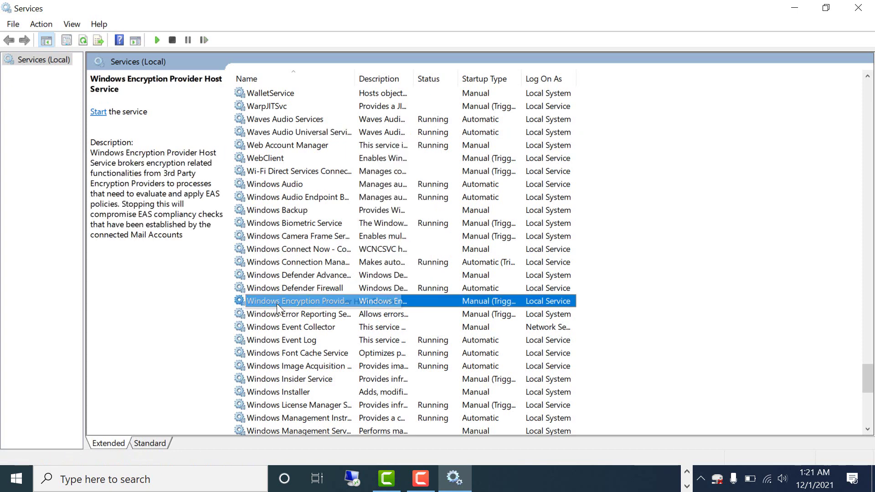
Check the Remote Procedure Call (RPC) service and close the Services console.
{"action": "key", "text": "r"}
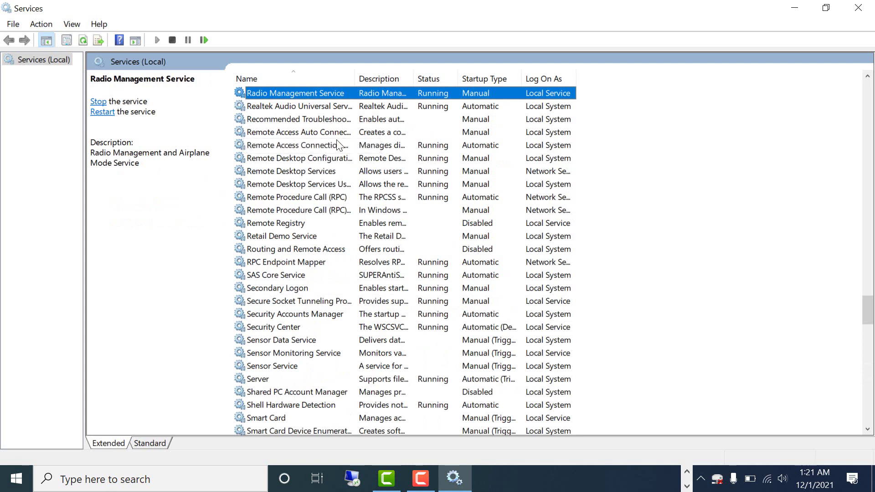
{"action": "left_click", "coordinate": [327, 197]}
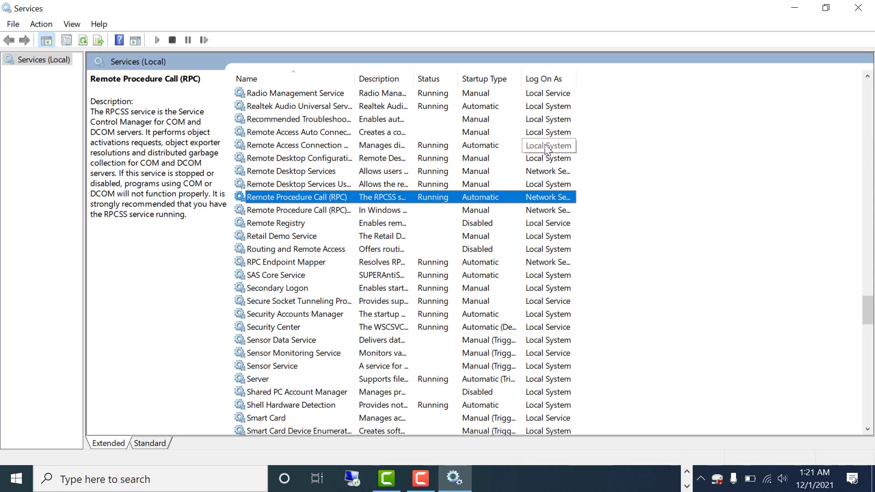
{"action": "key", "text": "alt+F4"}
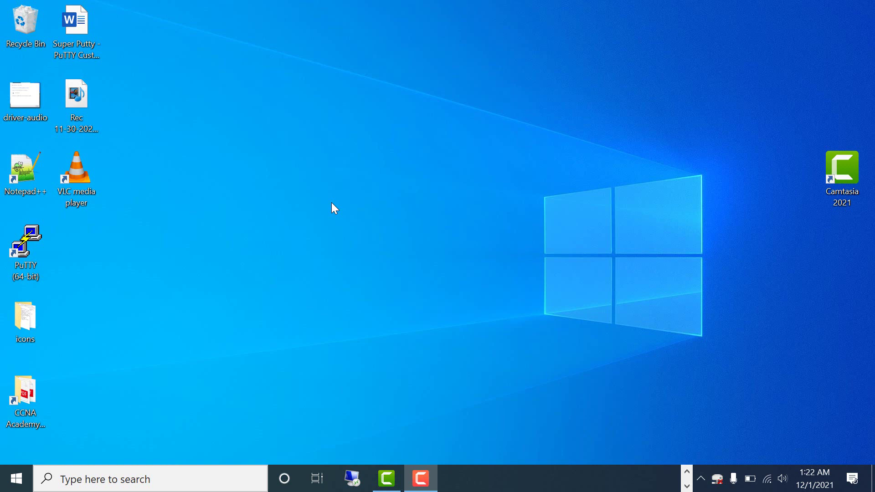
Open the Microphone app permissions in the Privacy section of Windows Settings.
{"action": "left_click", "coordinate": [16, 479]}
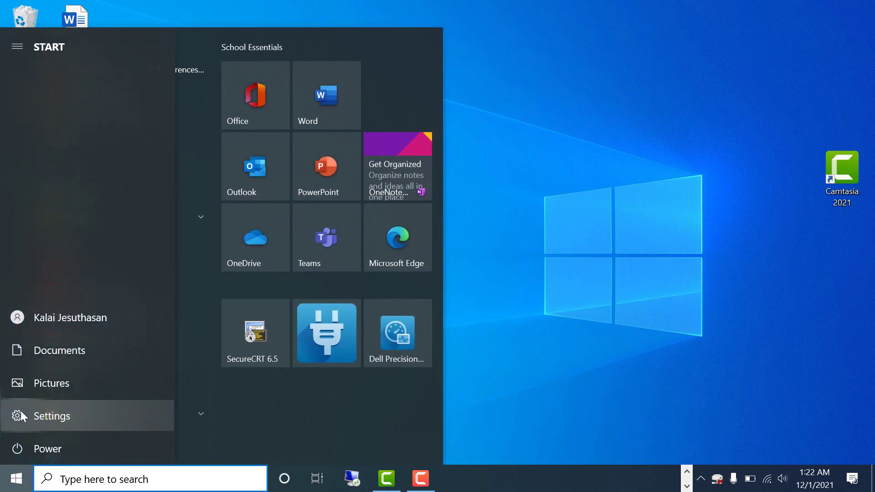
{"action": "left_click", "coordinate": [51, 415]}
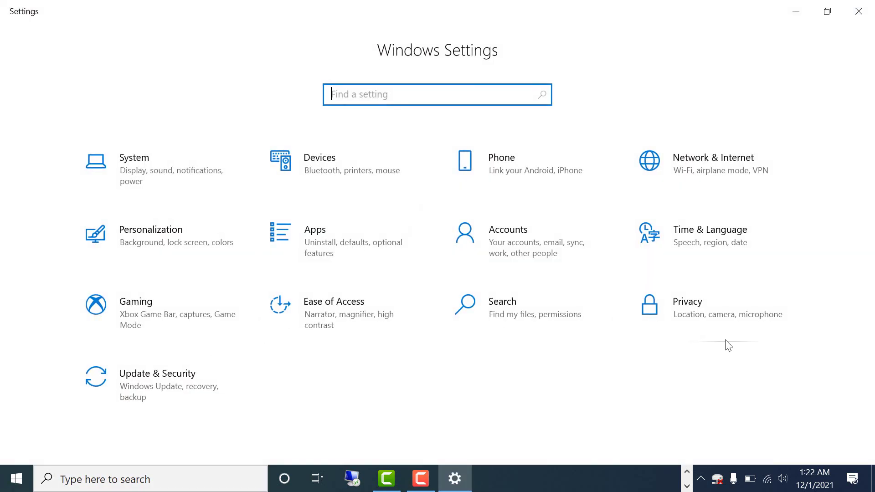
{"action": "left_click", "coordinate": [708, 308]}
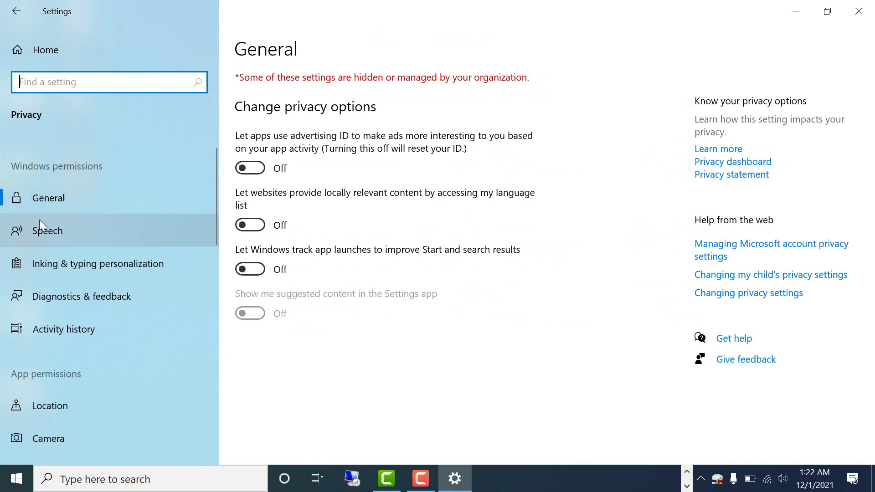
{"action": "scroll", "coordinate": [91, 369], "scroll_direction": "down", "scroll_amount": 4}
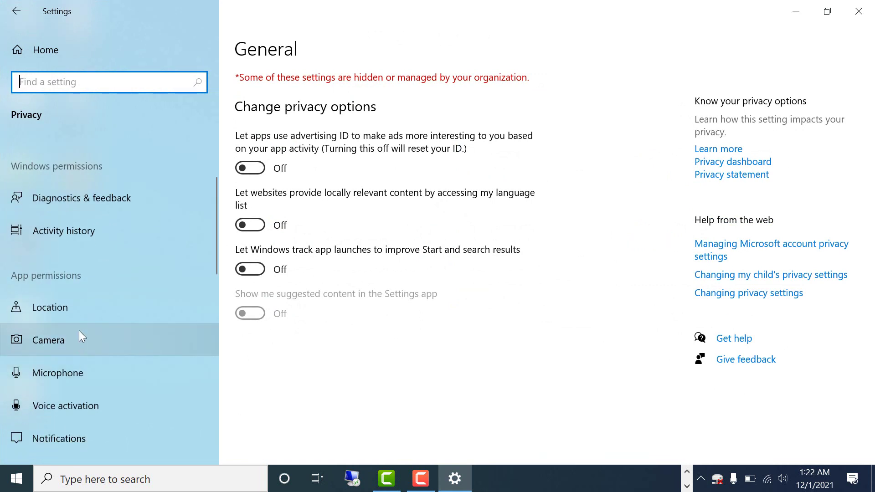
{"action": "scroll", "coordinate": [78, 330], "scroll_direction": "down", "scroll_amount": 4}
{"action": "scroll", "coordinate": [69, 382], "scroll_direction": "down", "scroll_amount": 5}
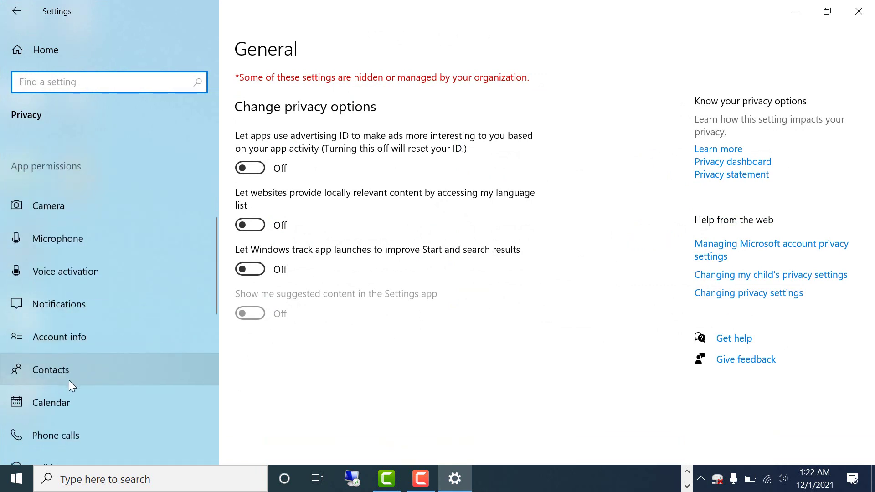
{"action": "scroll", "coordinate": [84, 297], "scroll_direction": "up", "scroll_amount": 7}
{"action": "scroll", "coordinate": [84, 296], "scroll_direction": "up", "scroll_amount": 1}
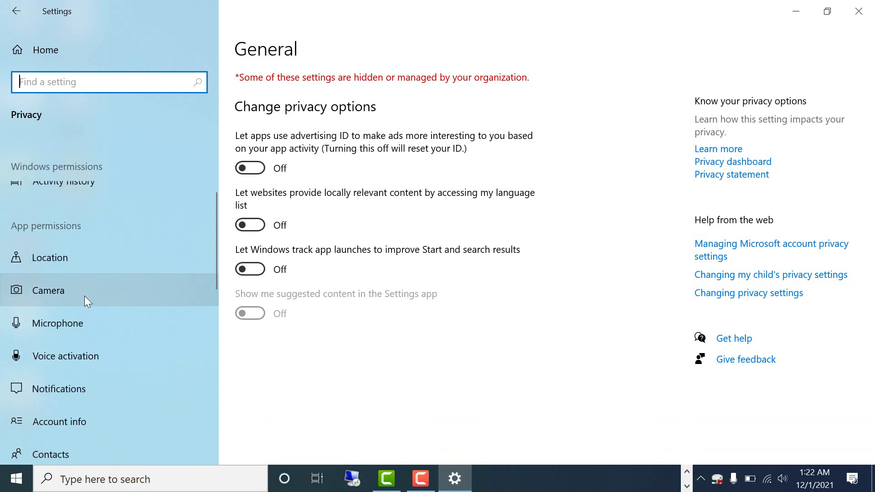
{"action": "left_click", "coordinate": [68, 325]}
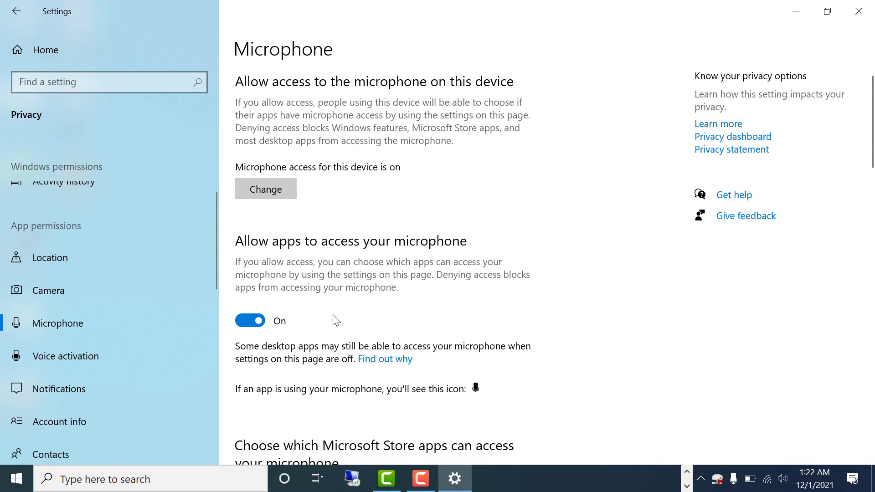
Check which Microsoft Store apps are allowed to access the microphone.
{"action": "scroll", "coordinate": [335, 321], "scroll_direction": "down", "scroll_amount": 8}
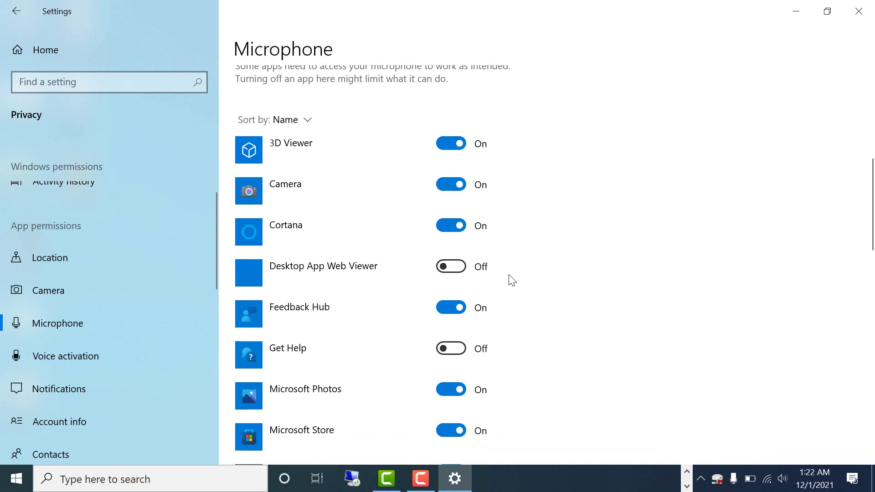
{"action": "scroll", "coordinate": [512, 280], "scroll_direction": "down", "scroll_amount": 3}
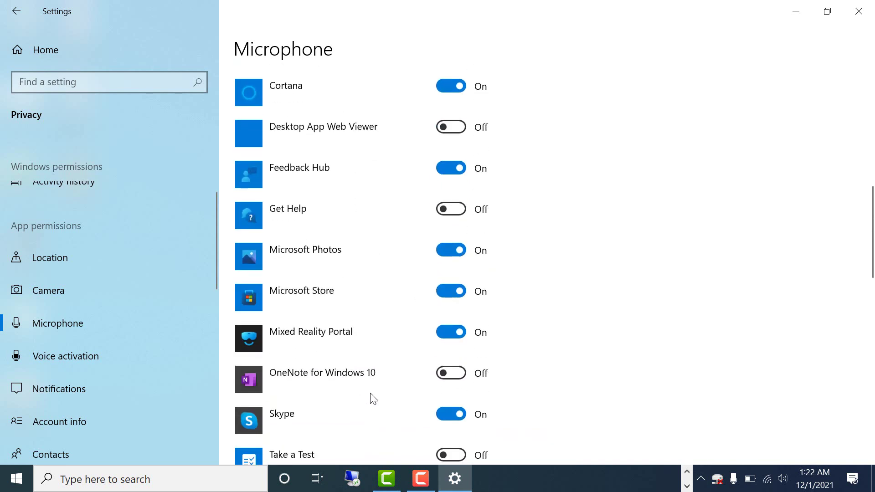
{"action": "scroll", "coordinate": [385, 388], "scroll_direction": "down", "scroll_amount": 2}
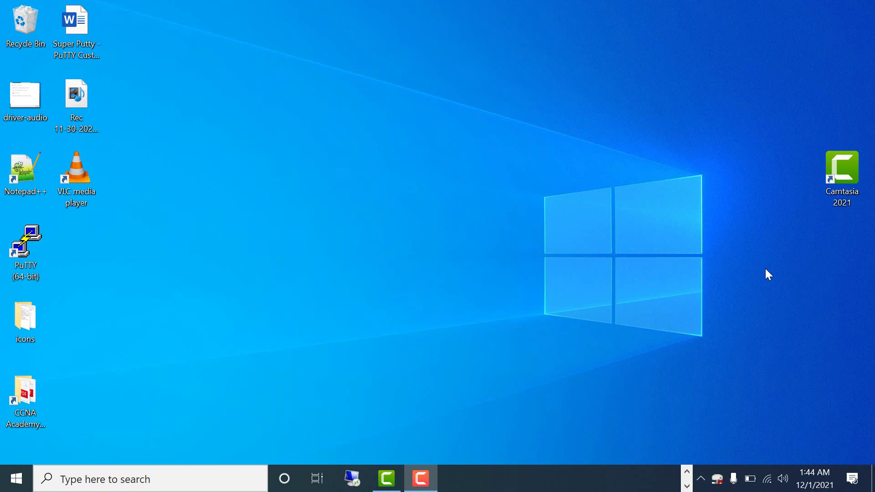
Find and open the Windows Update settings.
{"action": "left_click", "coordinate": [103, 476]}
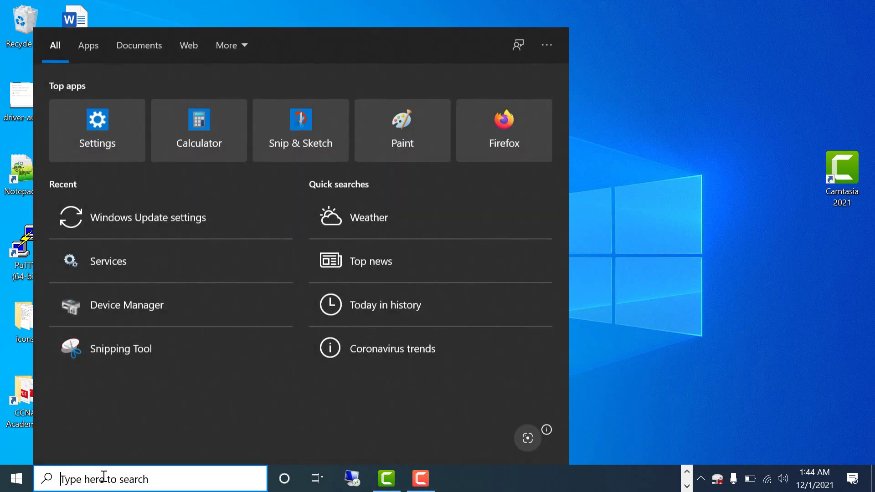
{"action": "type", "text": "wind"}
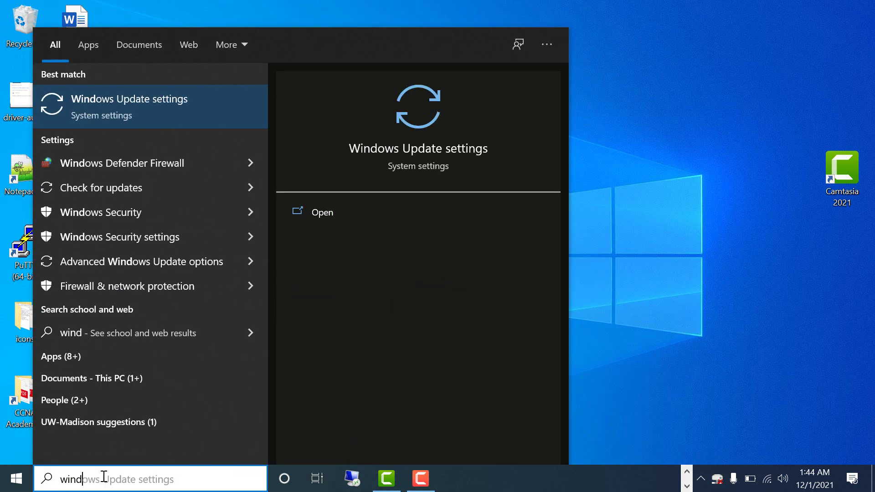
{"action": "left_click", "coordinate": [169, 108]}
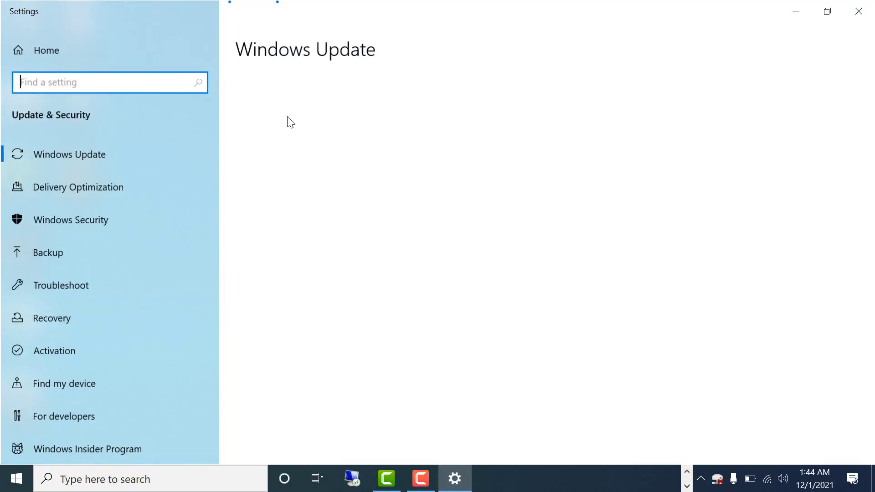